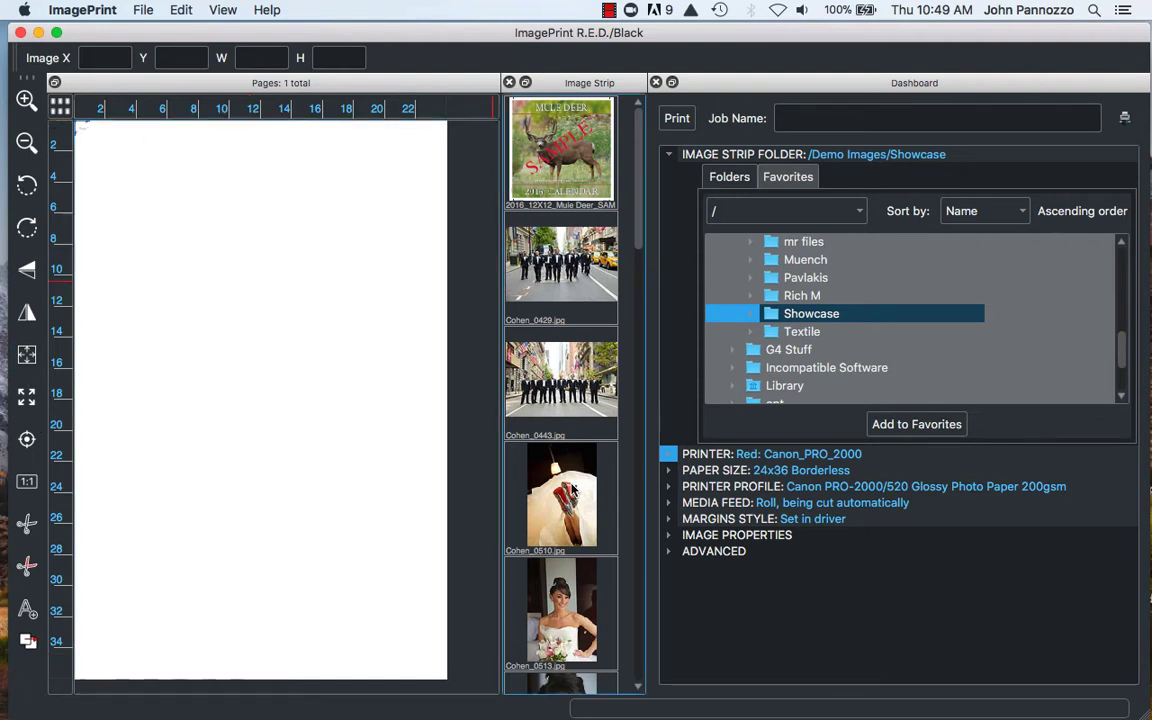
Step: Place Cohen_0510.jpg near the page's upper left, at about X 2.26 and Y 1.97, and rotate it 90° counterclockwise
drag(574, 490, 301, 316)
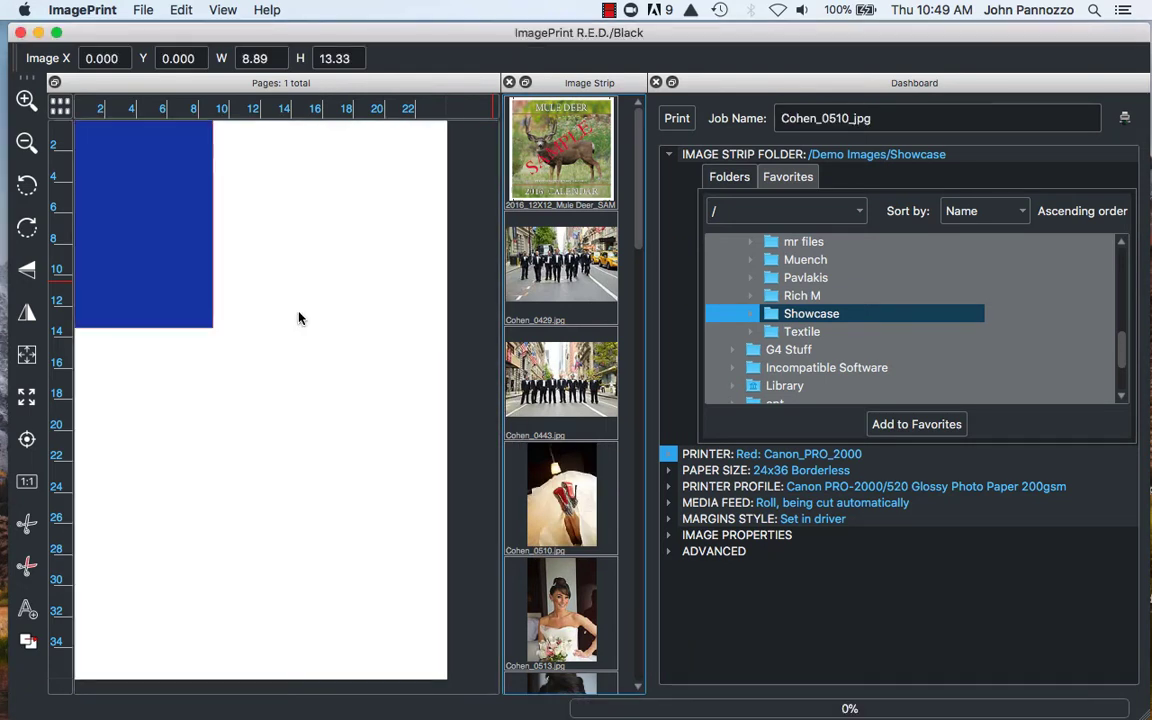
drag(167, 240, 201, 256)
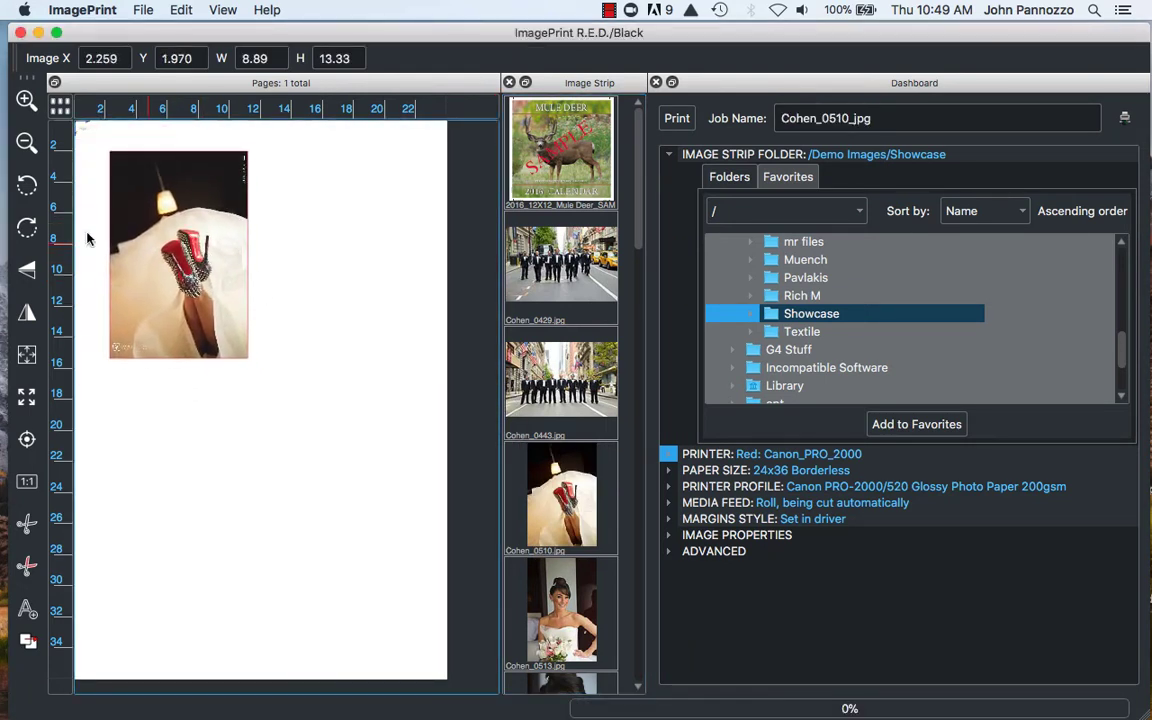
click(28, 187)
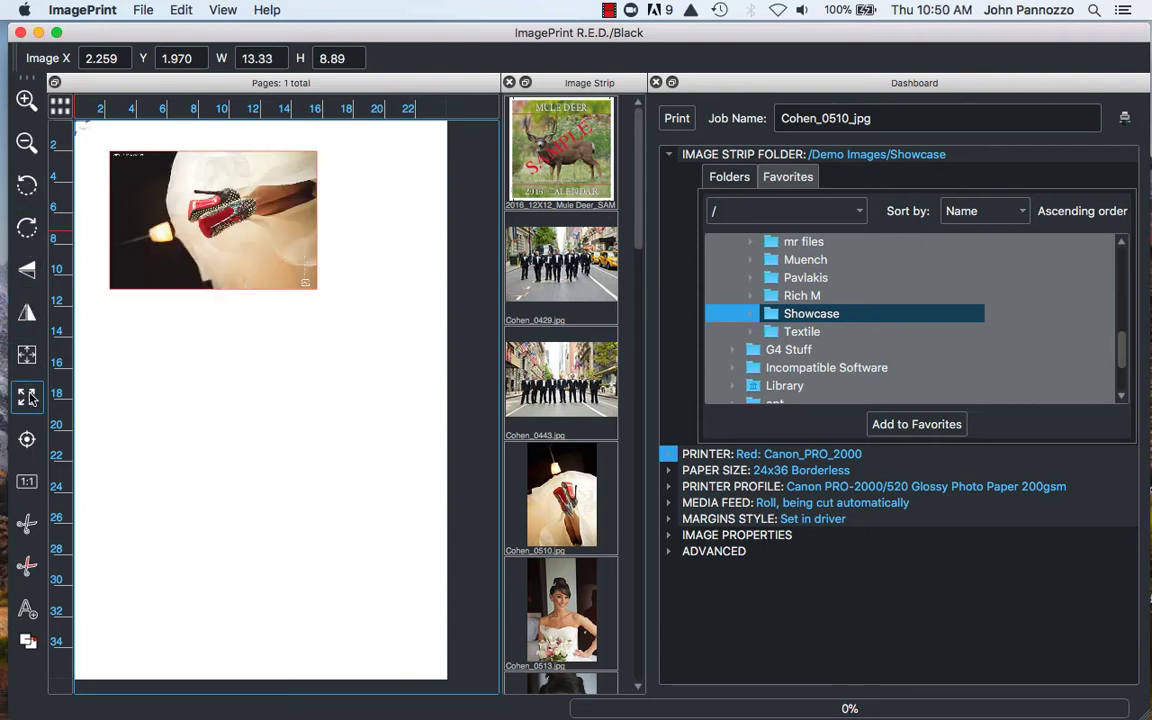
Step: Fit the rotated photo to the page margins with a horizontal margin of 1 and a vertical margin of 1
click(27, 358)
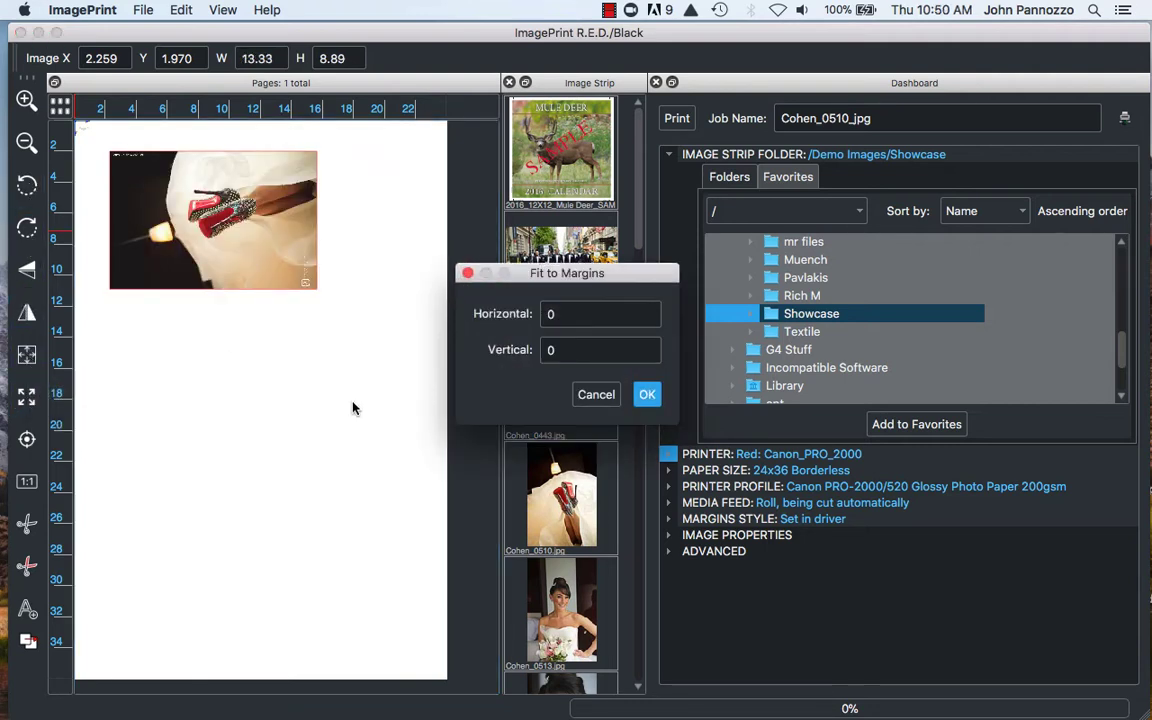
drag(577, 310, 502, 314)
text(1)
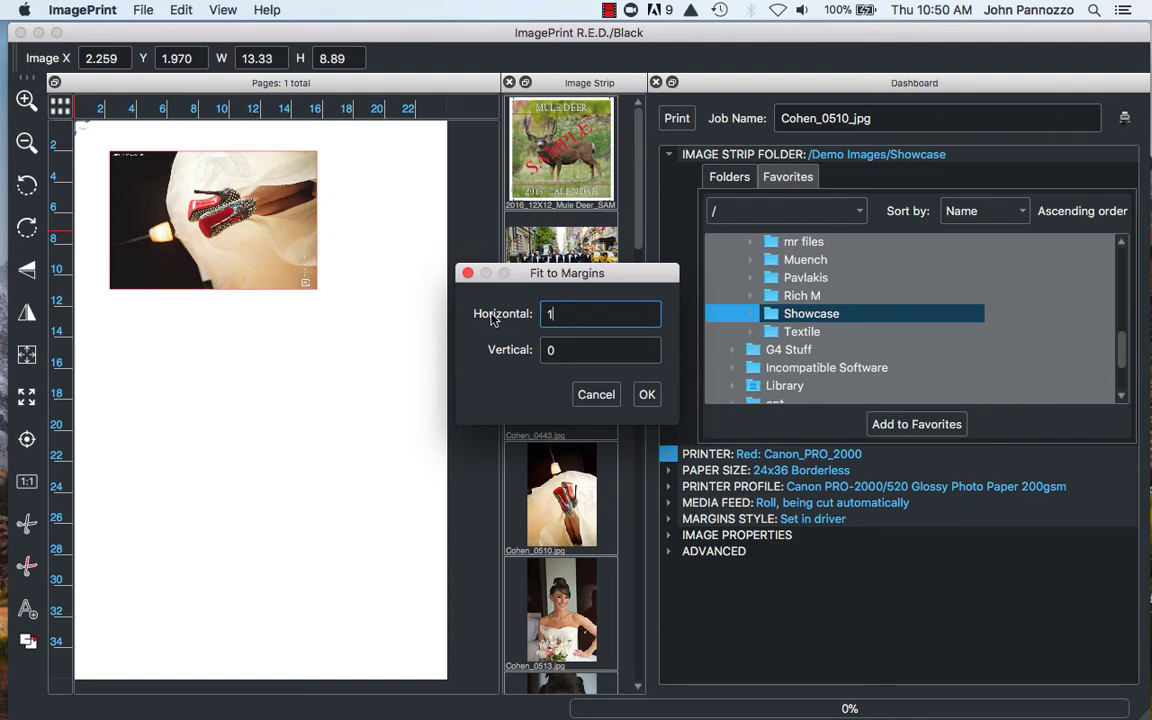
key(Tab)
text(1)
key(Tab)
click(647, 395)
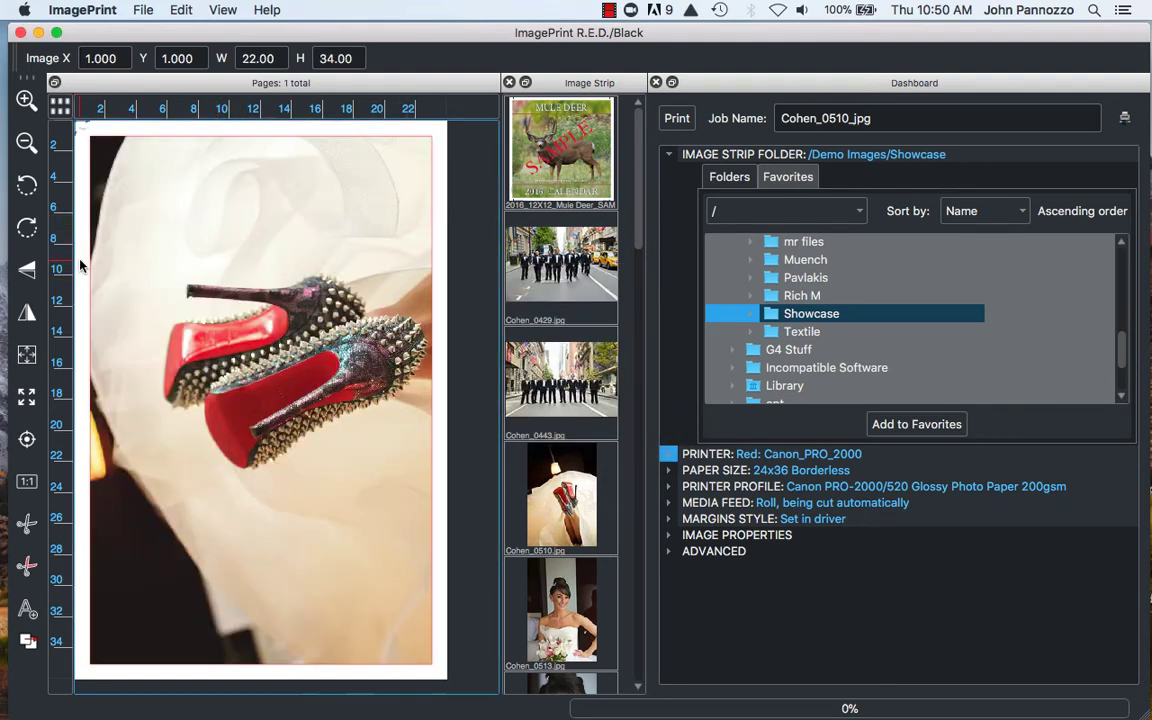
Step: Reset the fitted photo to 1:1 size and remove it from the page
click(27, 483)
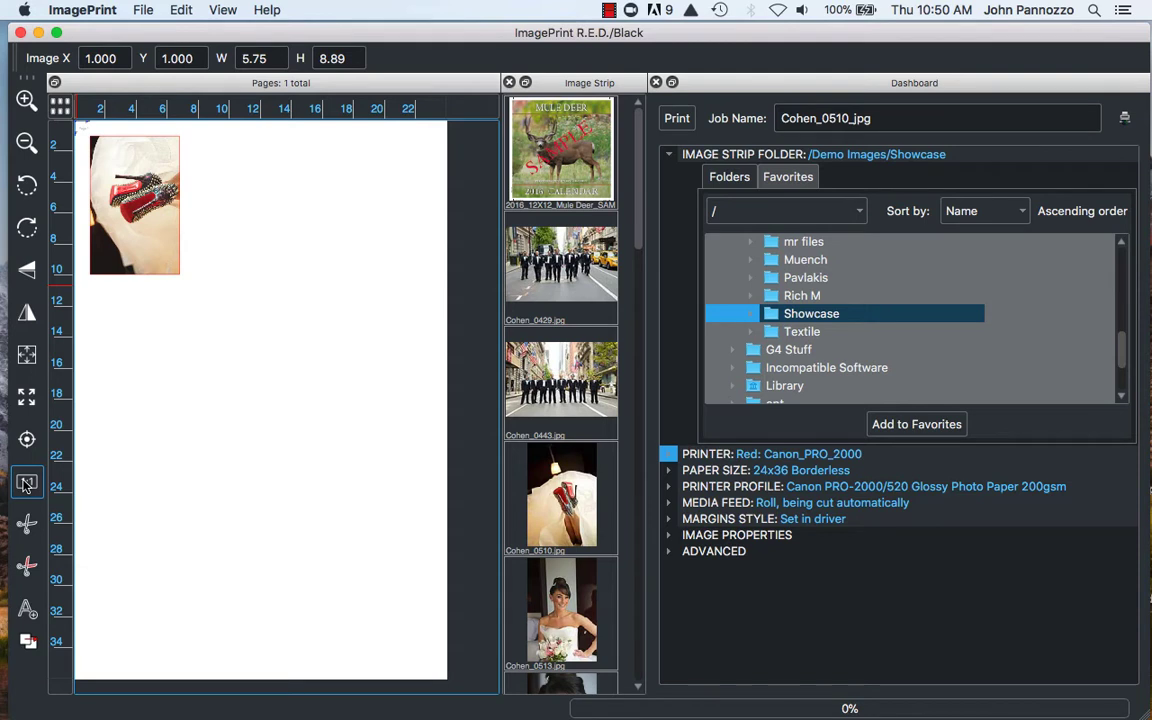
click(27, 522)
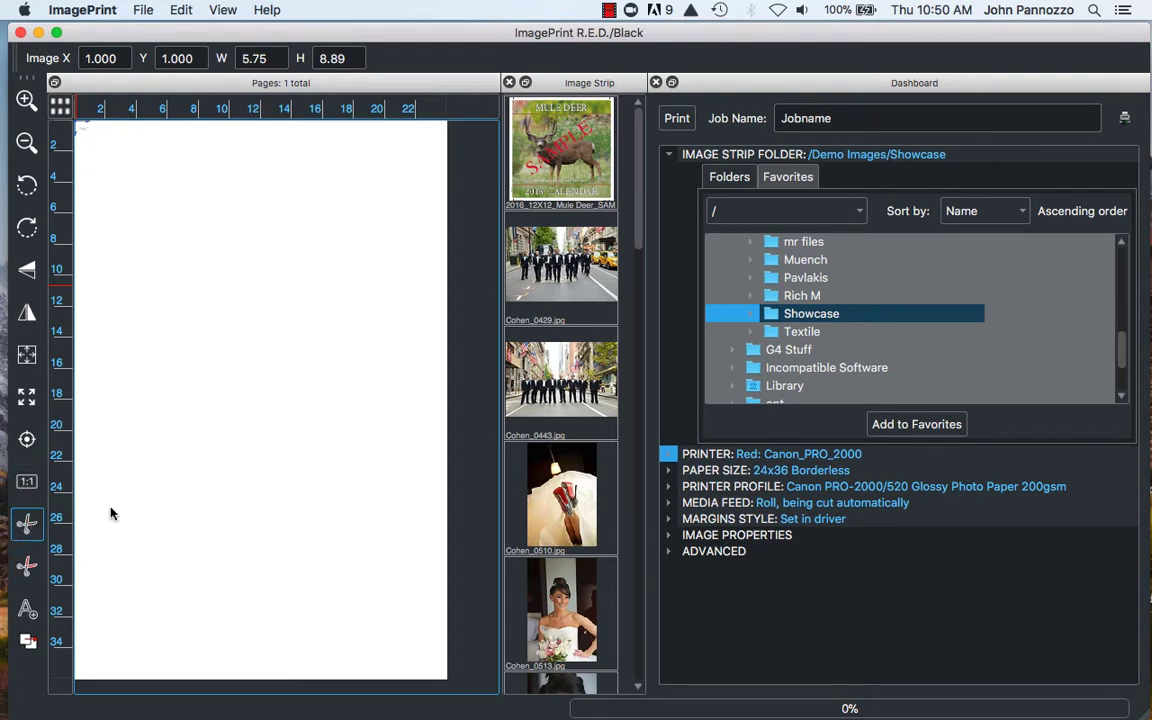
Step: Set the auto layout bounding box to the 5"x 7" photo size in the advanced settings
click(670, 553)
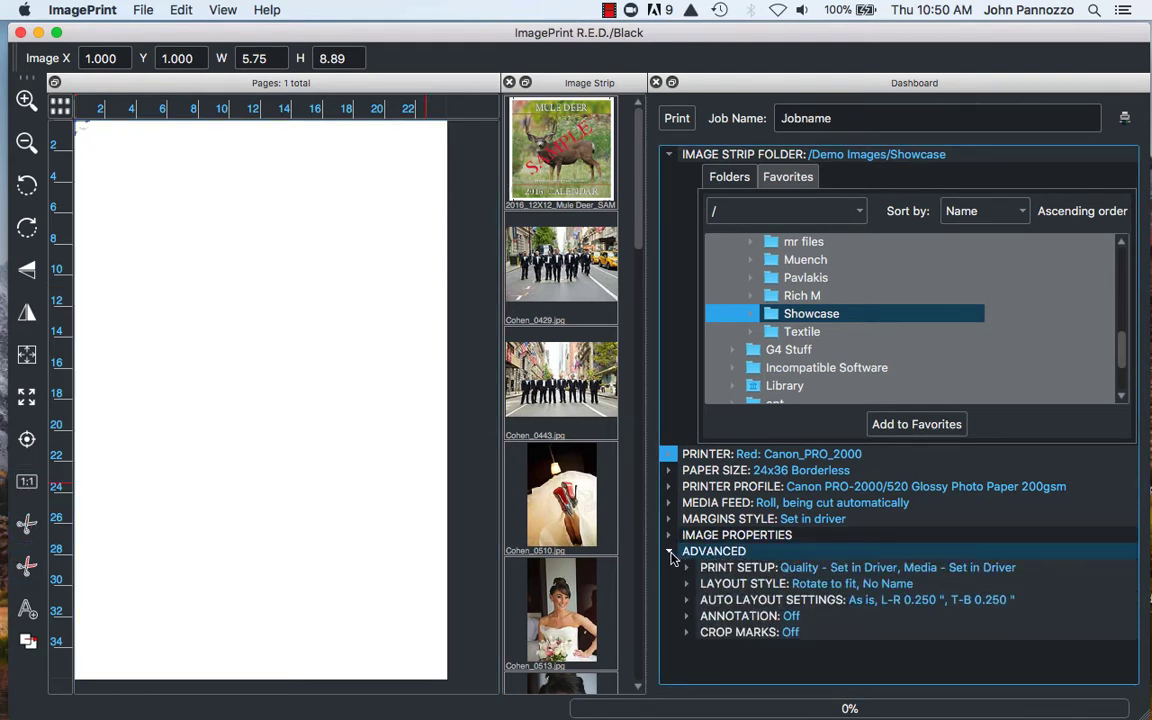
click(686, 600)
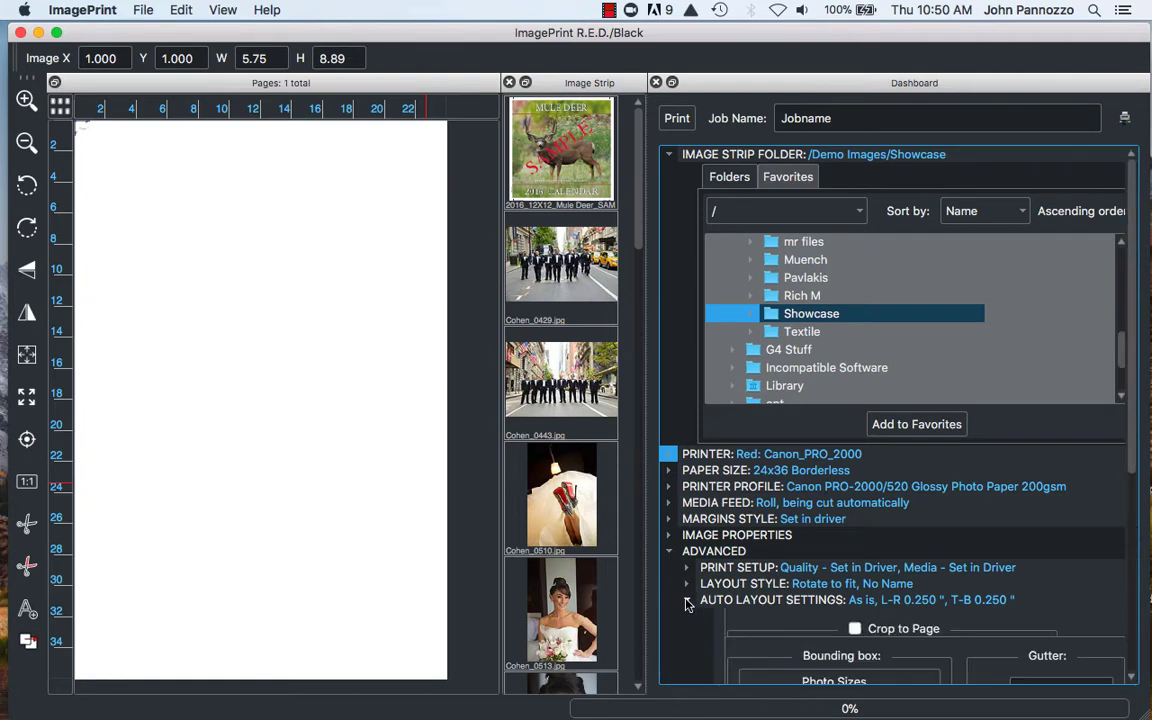
scroll(688, 605, down, 8)
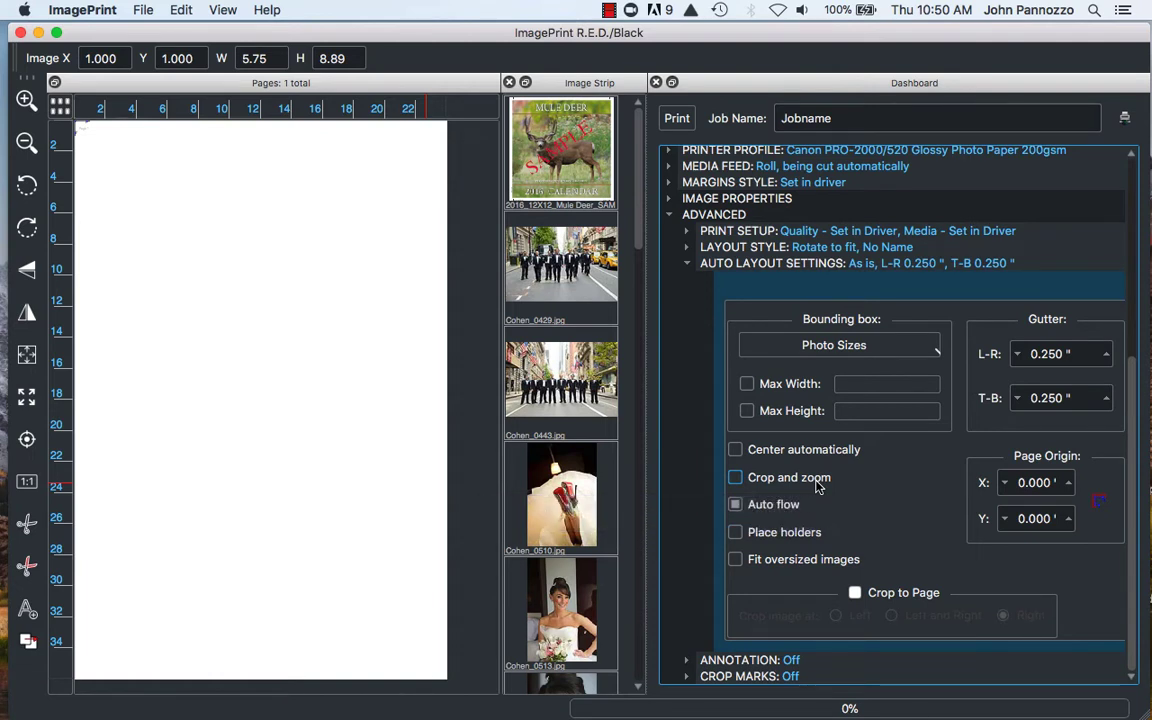
click(790, 350)
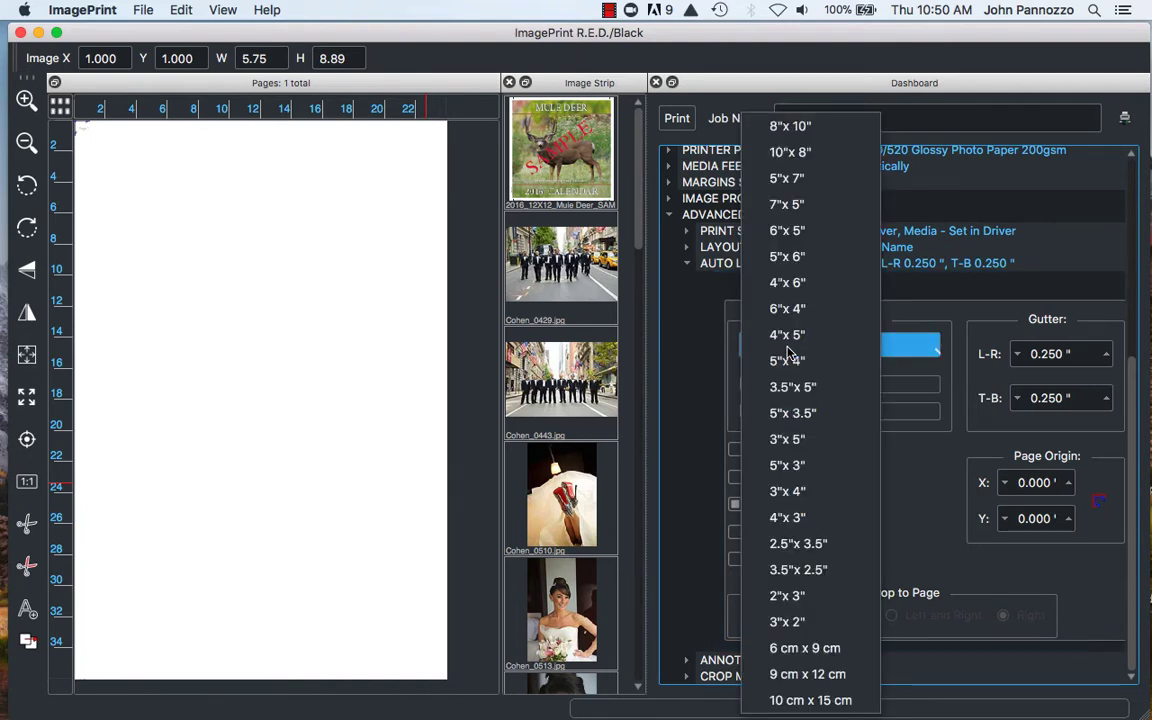
click(786, 179)
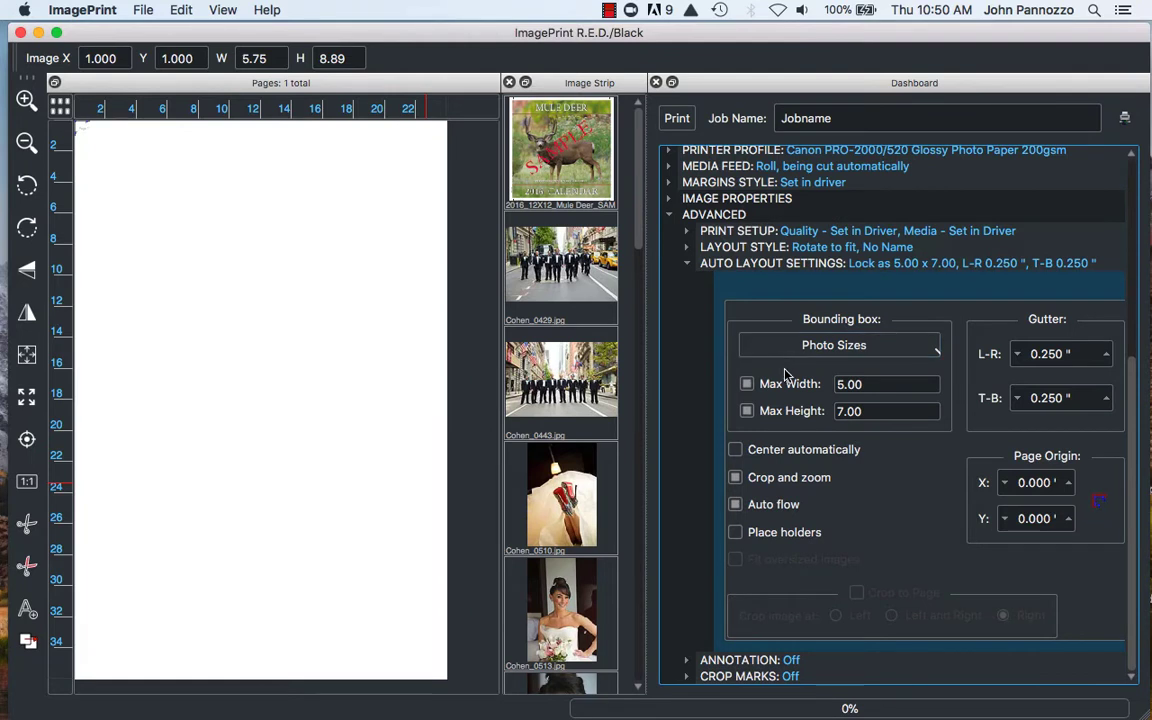
click(876, 387)
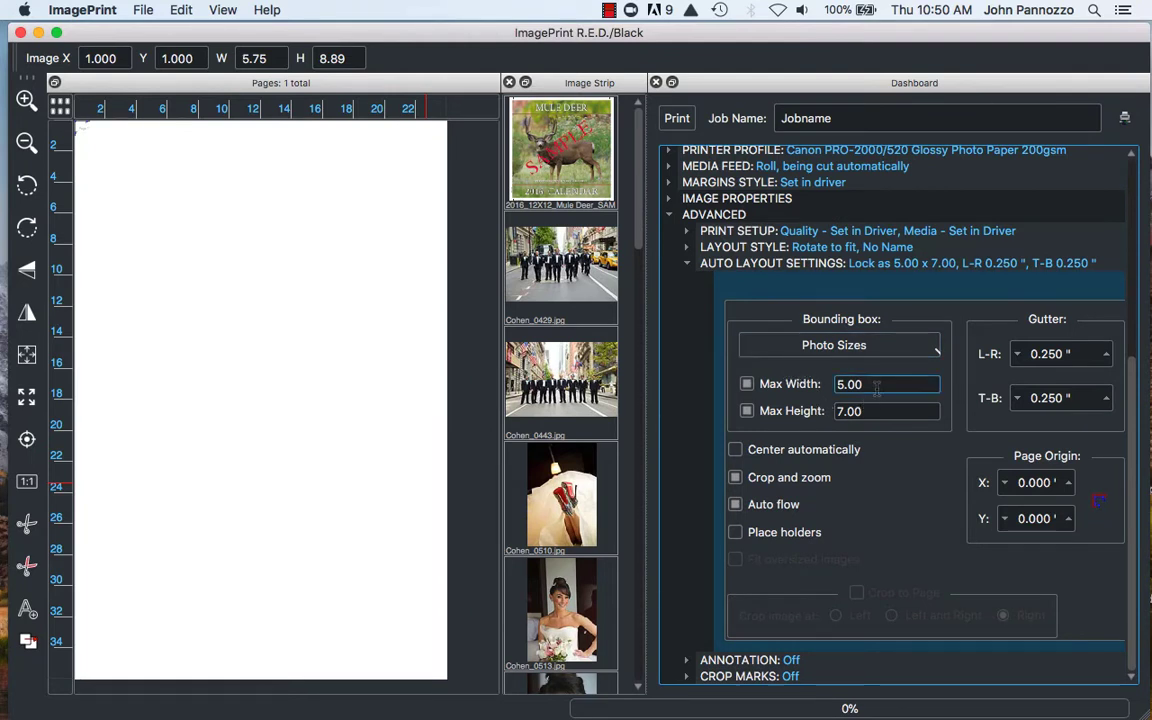
click(838, 411)
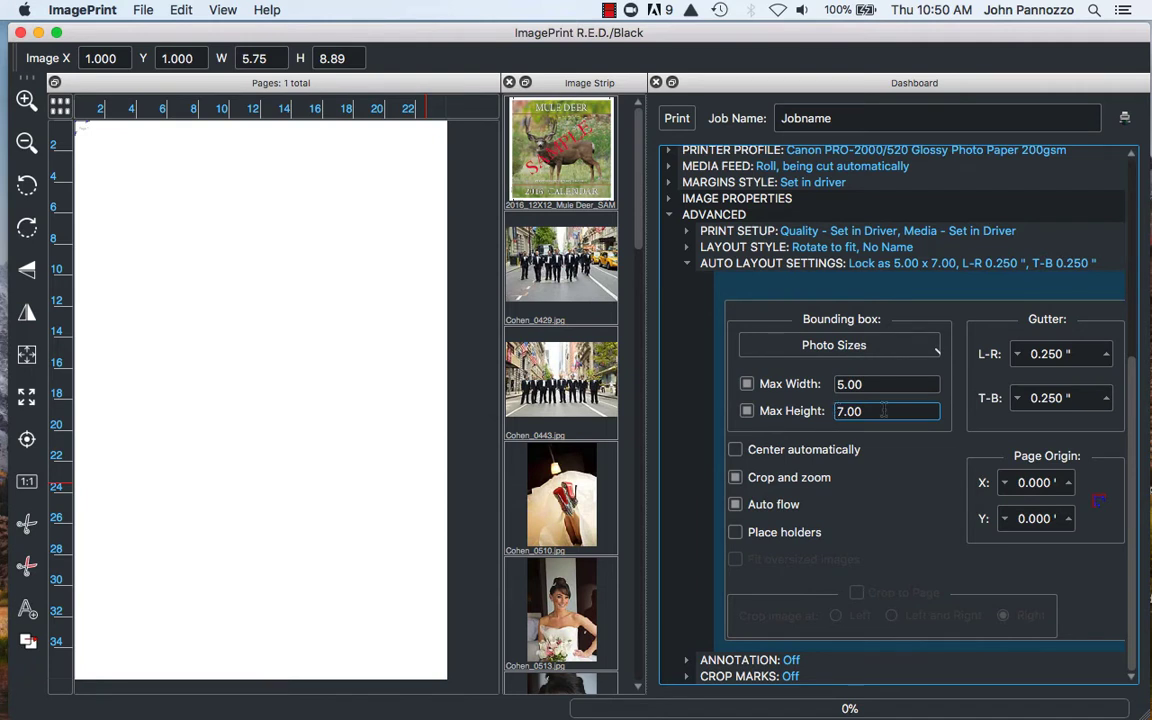
Step: Set the auto layout's L-R and T-B gutters to 0.000" and turn on place holders
click(1066, 400)
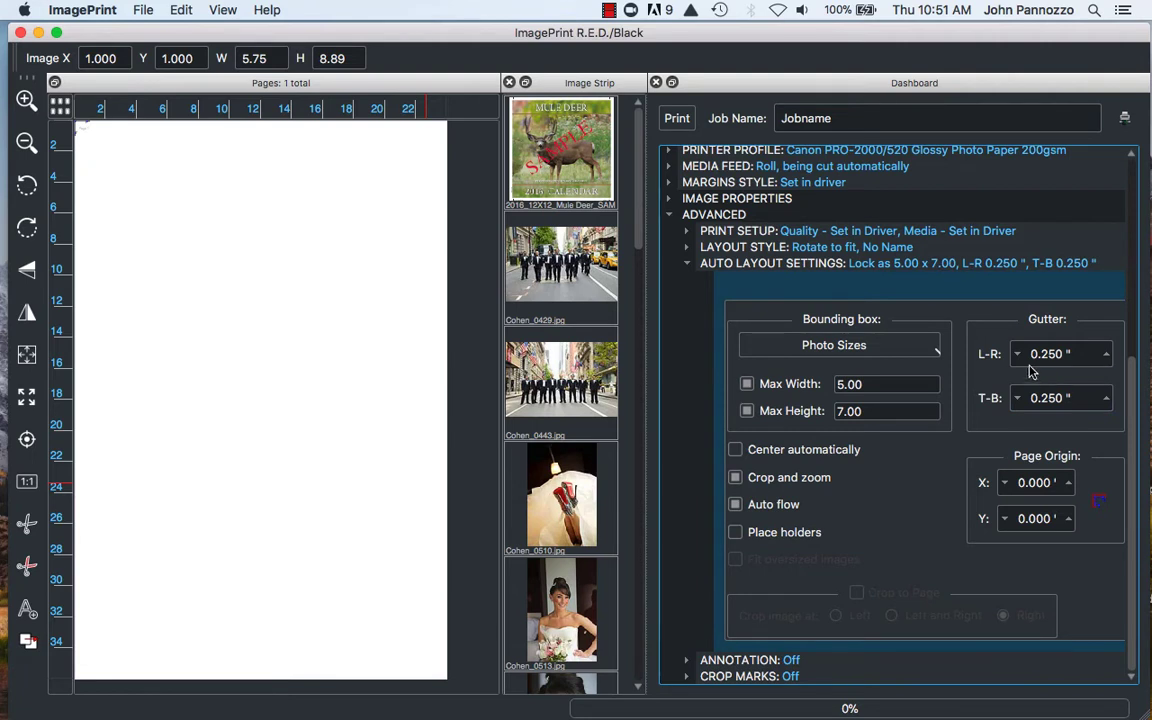
click(1017, 355)
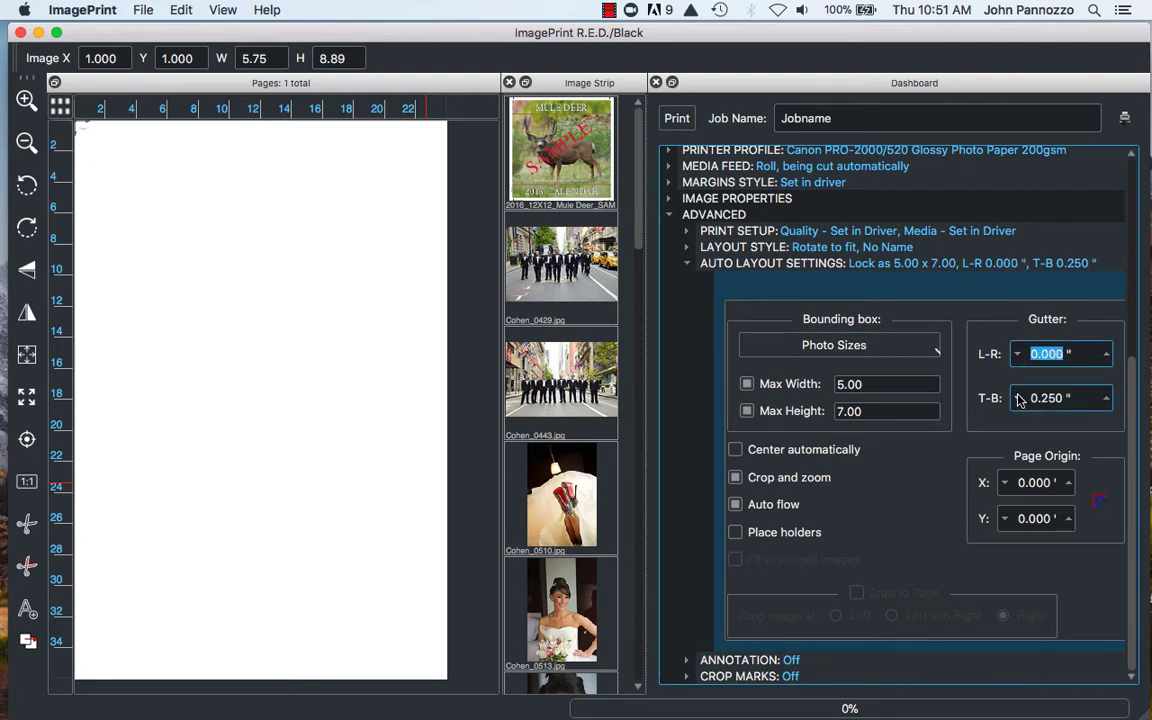
click(1019, 399)
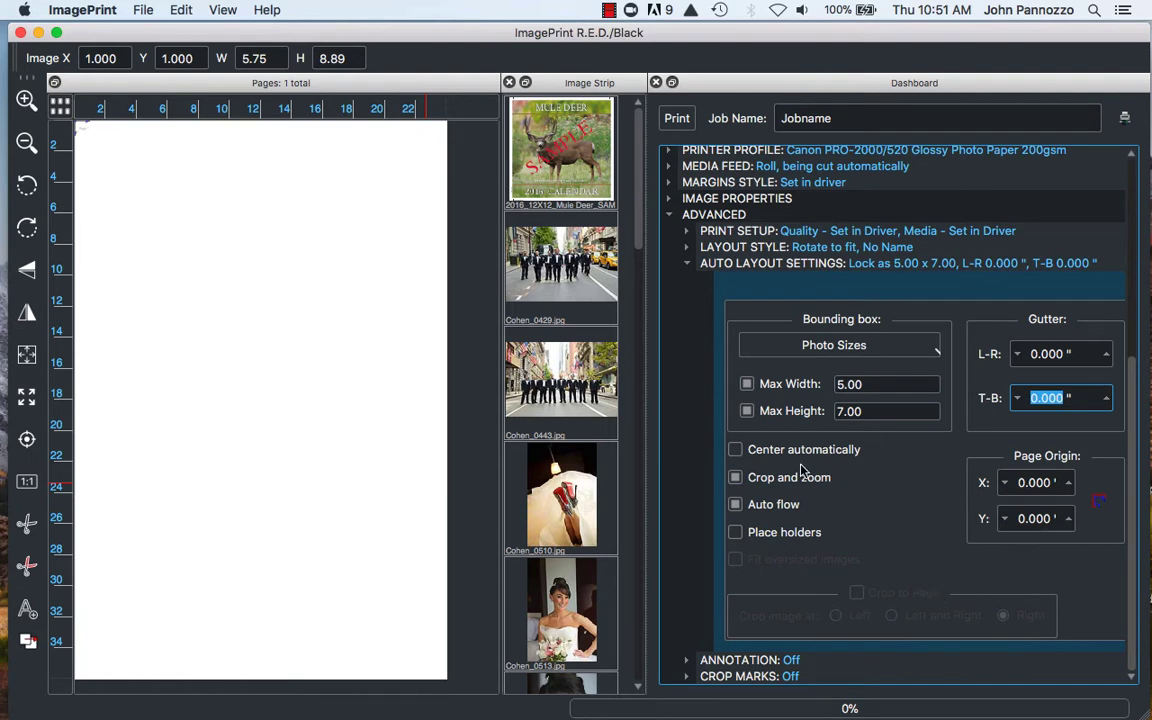
click(736, 478)
click(736, 534)
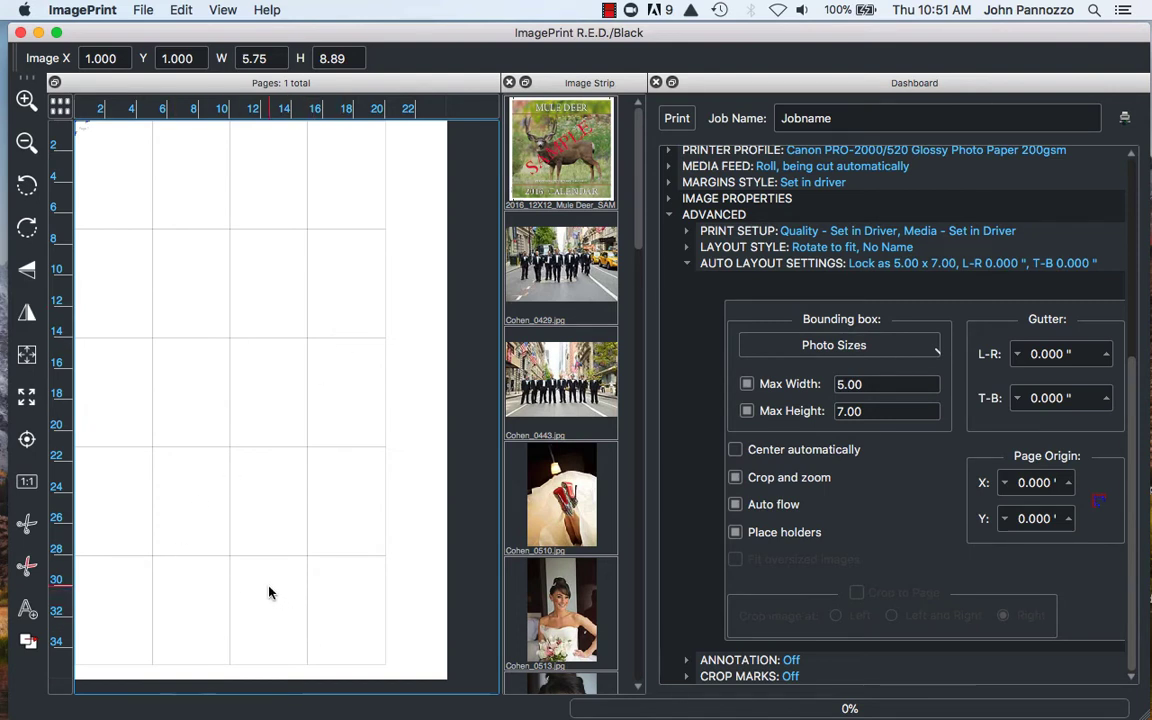
Step: Shift the layout grid horizontally by setting the page origin X to 1.875"
click(1068, 482)
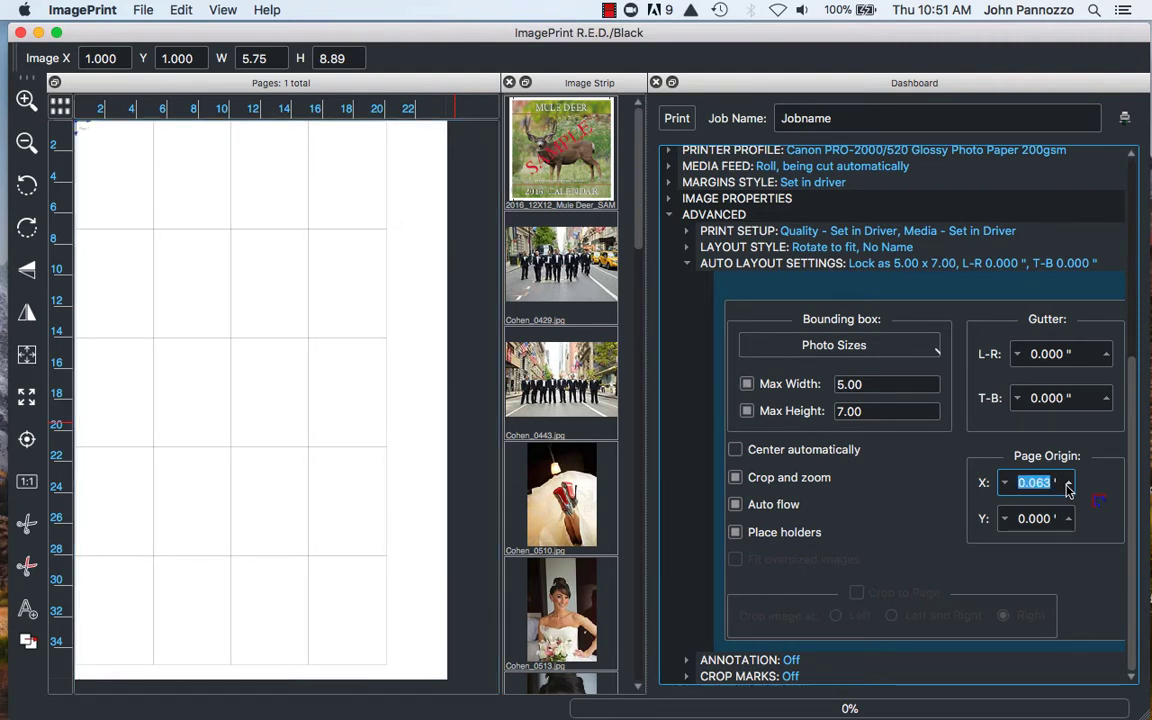
click(1068, 482)
click(1068, 482)
click(1068, 482)
click(1068, 482)
click(1068, 482)
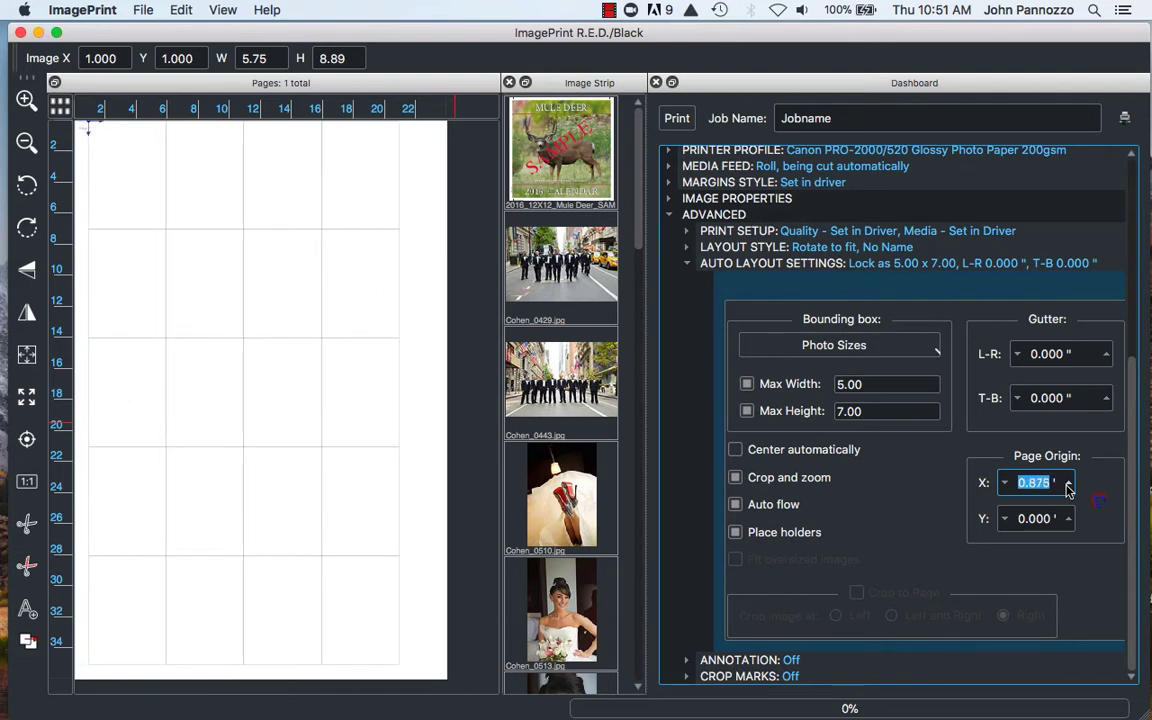
click(1068, 482)
click(1068, 482)
click(1068, 482)
click(1068, 482)
click(1068, 482)
click(1068, 482)
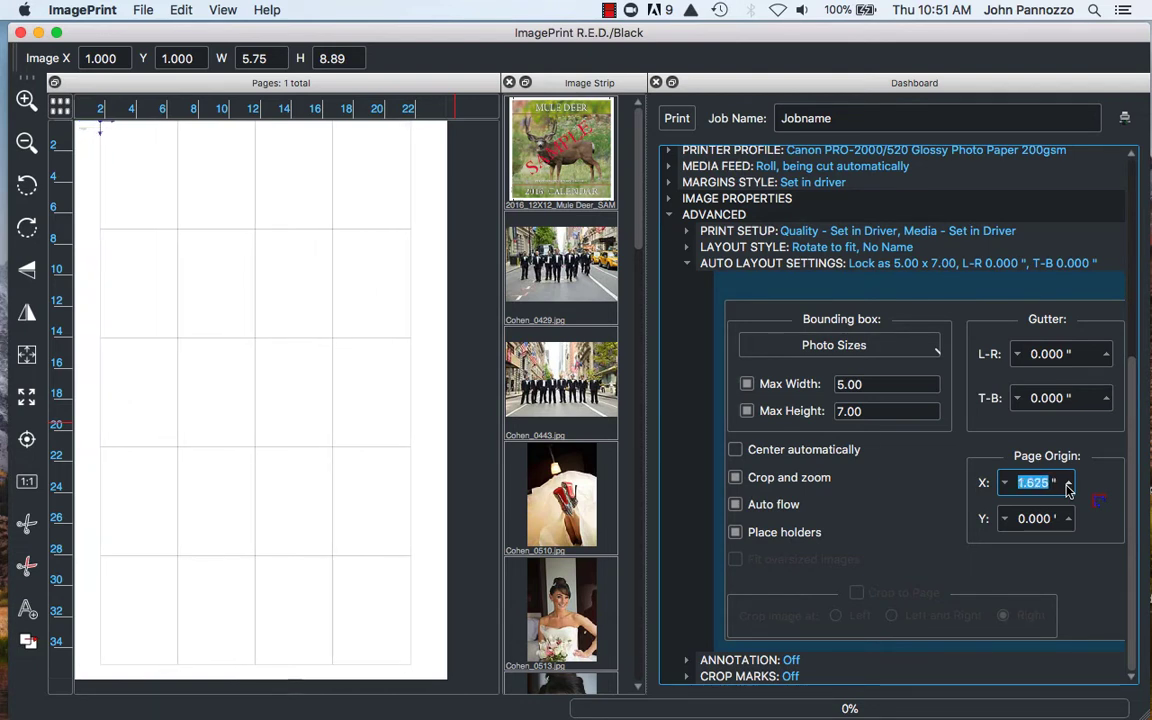
click(1068, 482)
click(1068, 482)
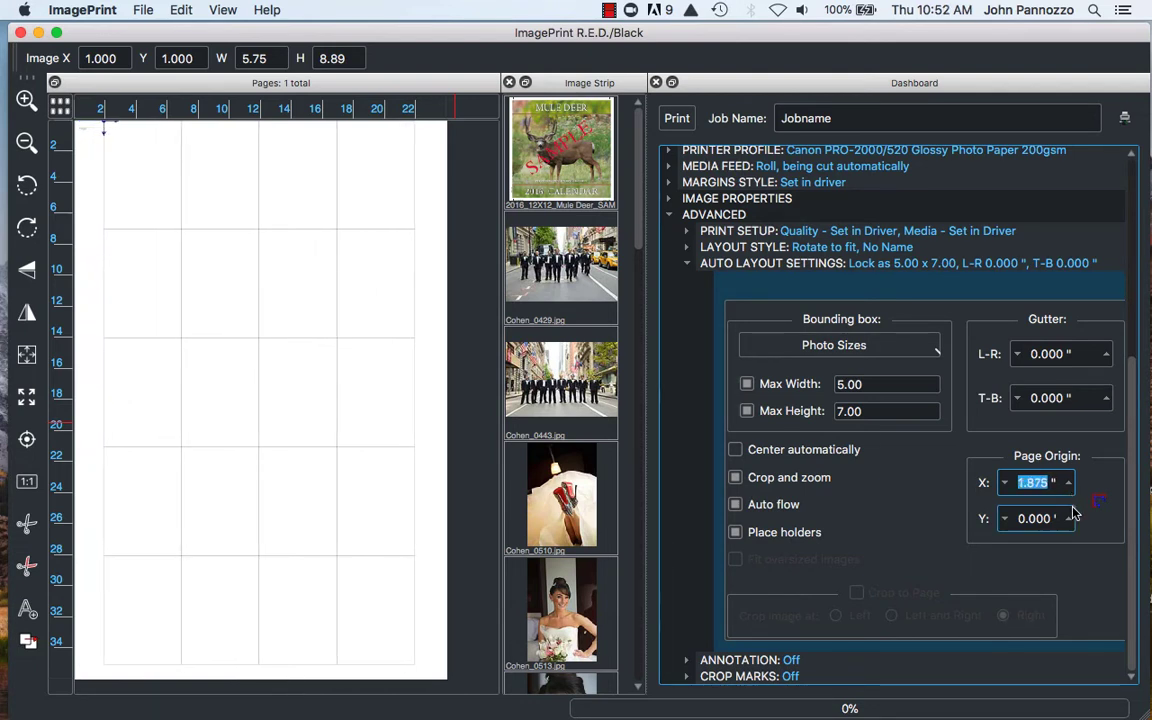
Step: Shift the layout grid down by setting the page origin Y to 0.625"
click(1068, 518)
click(1068, 518)
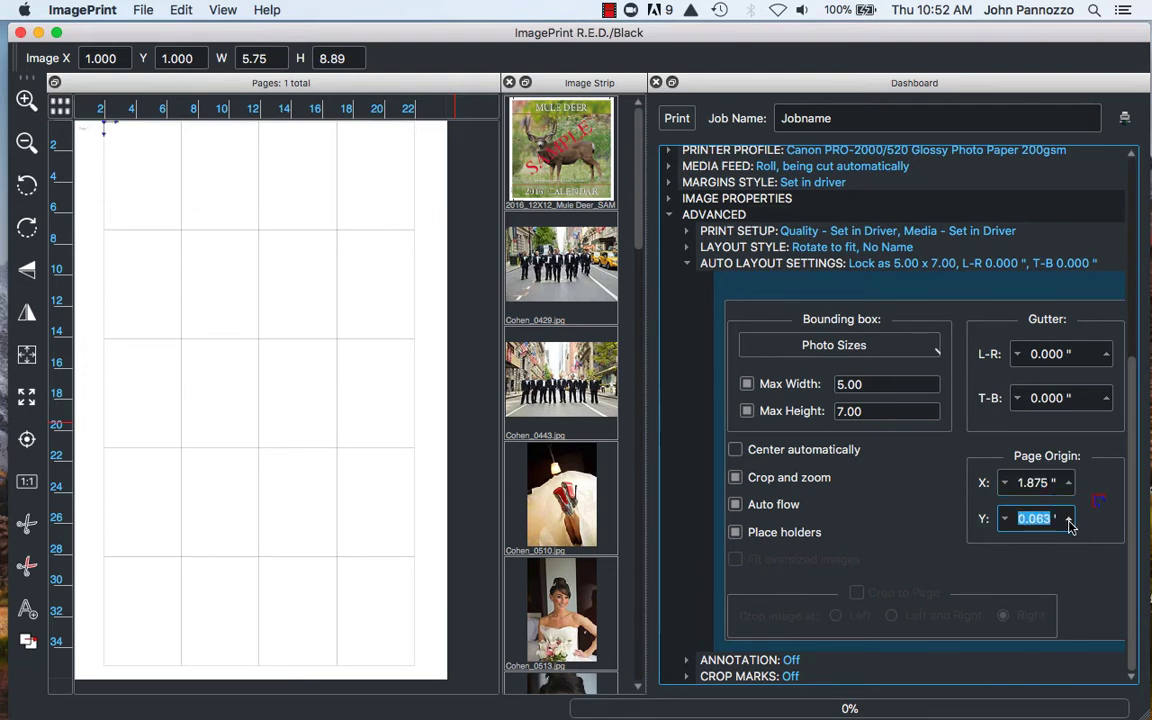
click(1068, 518)
click(1068, 518)
click(1068, 518)
click(1068, 518)
click(1068, 518)
click(1068, 518)
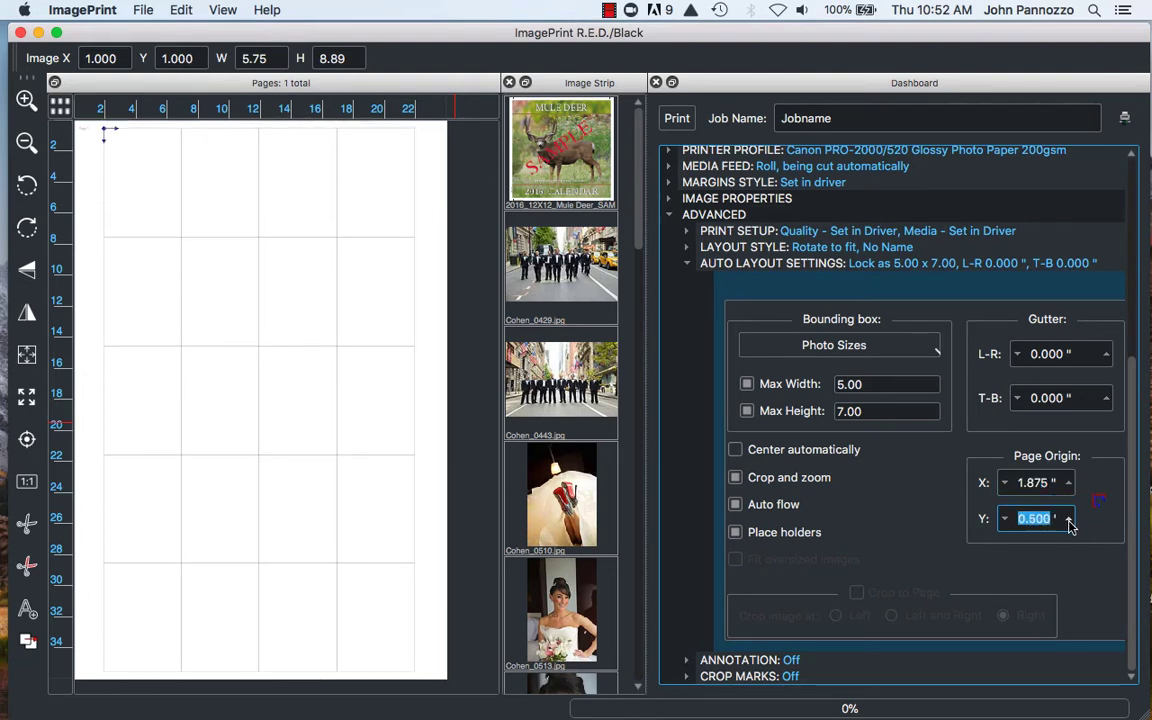
click(1068, 518)
click(1068, 518)
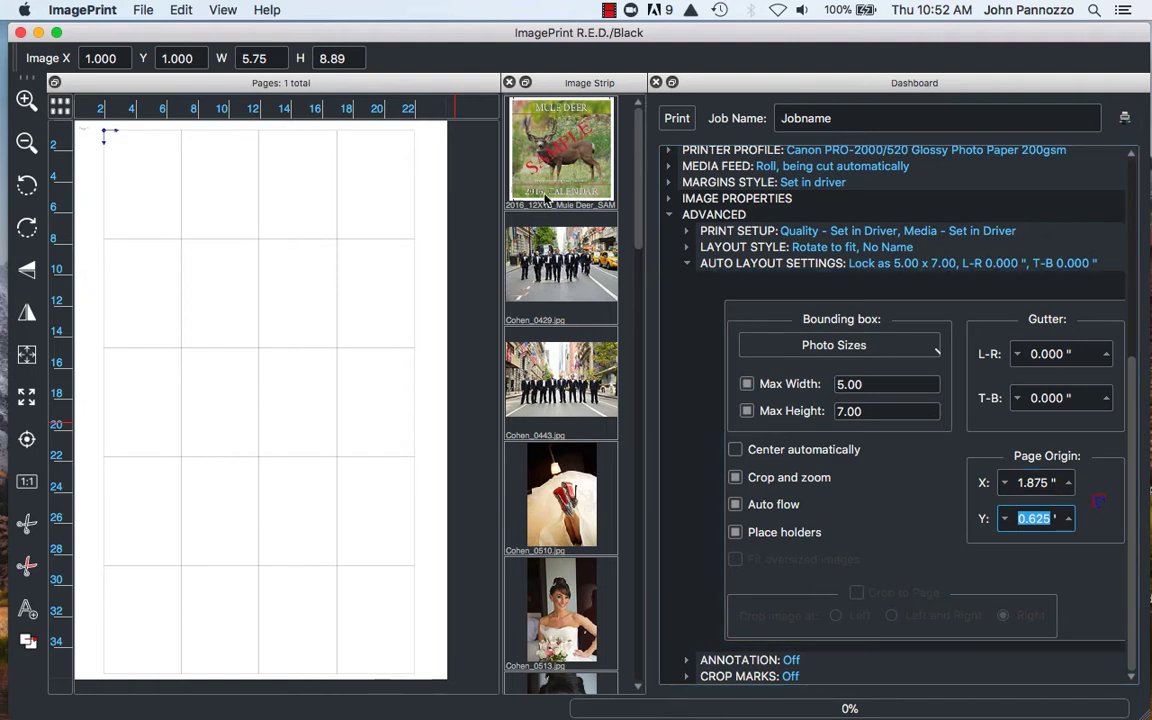
Step: Test-place Cohen_0429.jpg in the first grid cell, and clear both the place holders and the photo from the page
drag(555, 262, 172, 190)
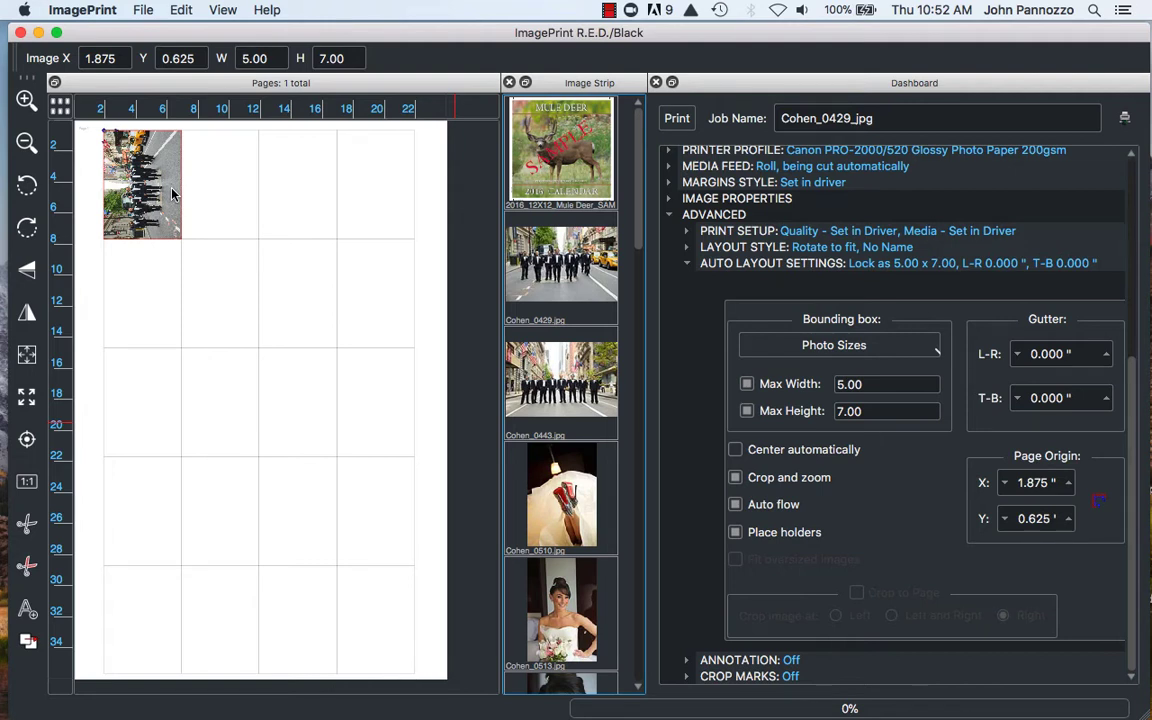
click(736, 533)
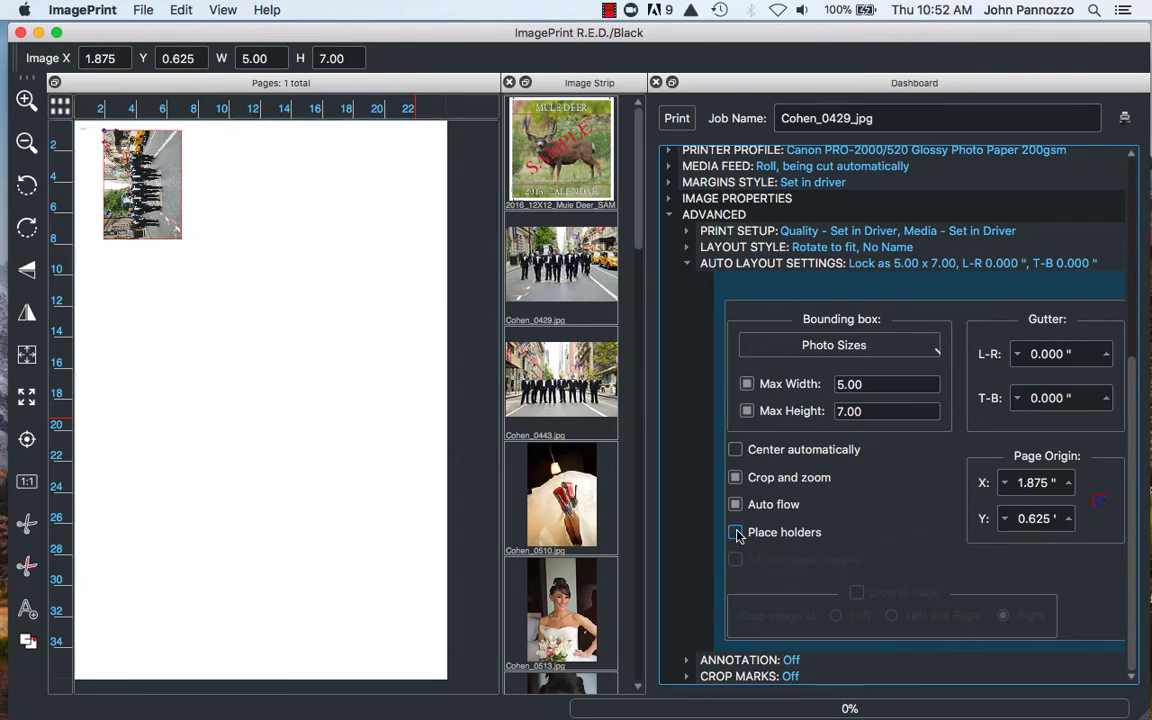
click(27, 523)
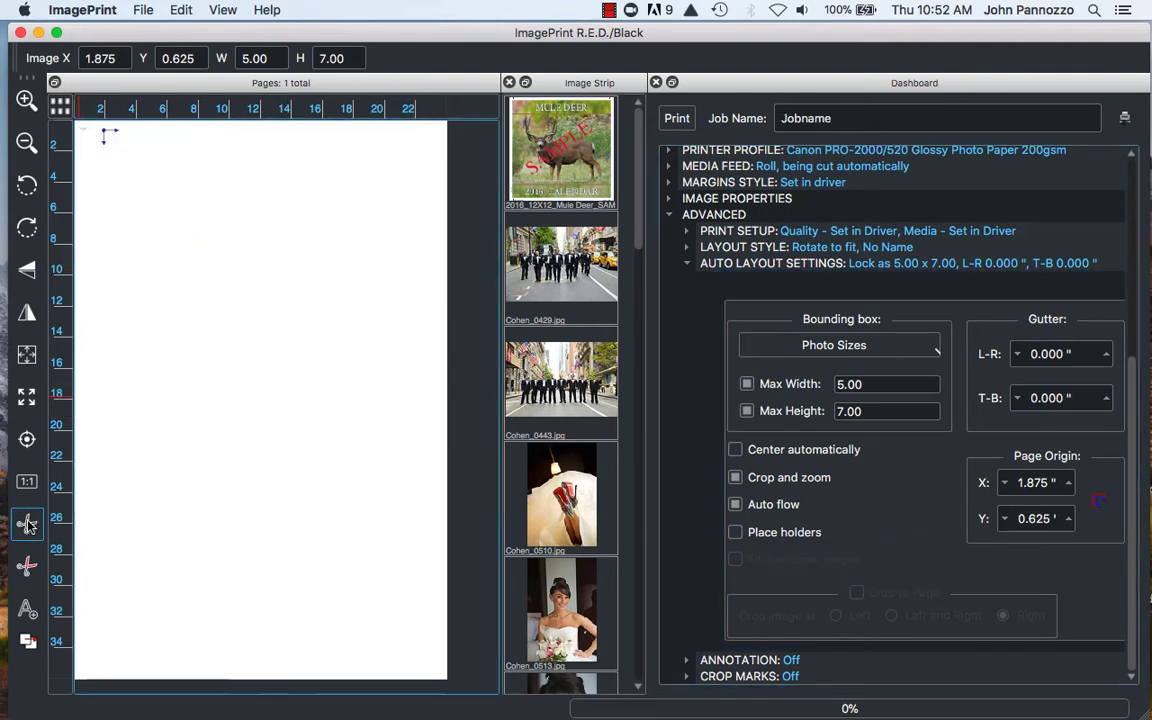
Step: Select Cohen_0429, Cohen_0443, Cohen_0510, Cohen_1051, Cohen_1109, Cohen_1232 and Cohen_1336bwfx-2 together in the image strip
click(561, 300)
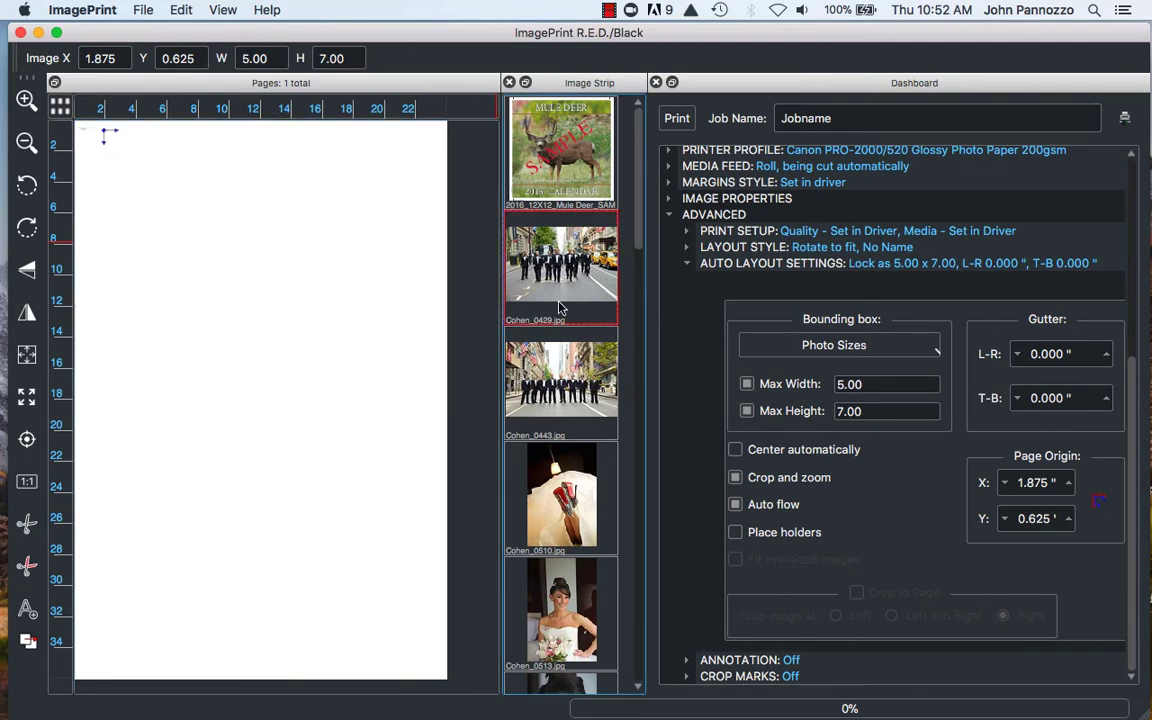
super+click(575, 357)
super+click(554, 487)
scroll(554, 487, down, 1)
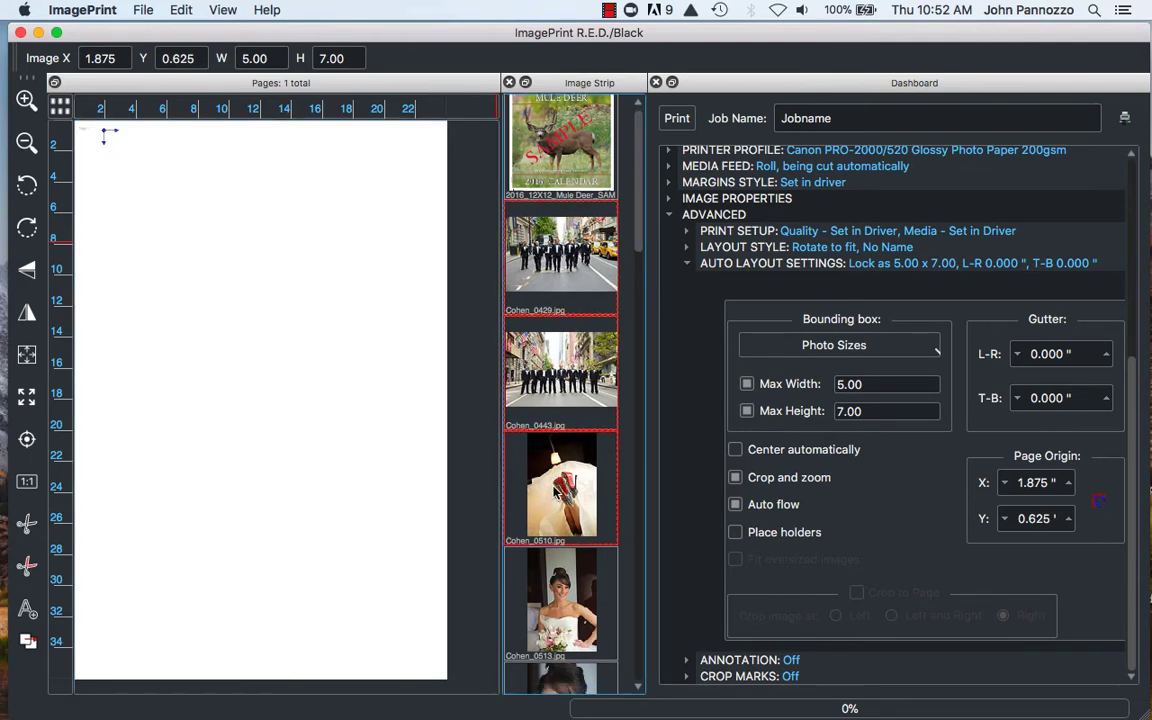
scroll(554, 487, down, 8)
super+click(565, 170)
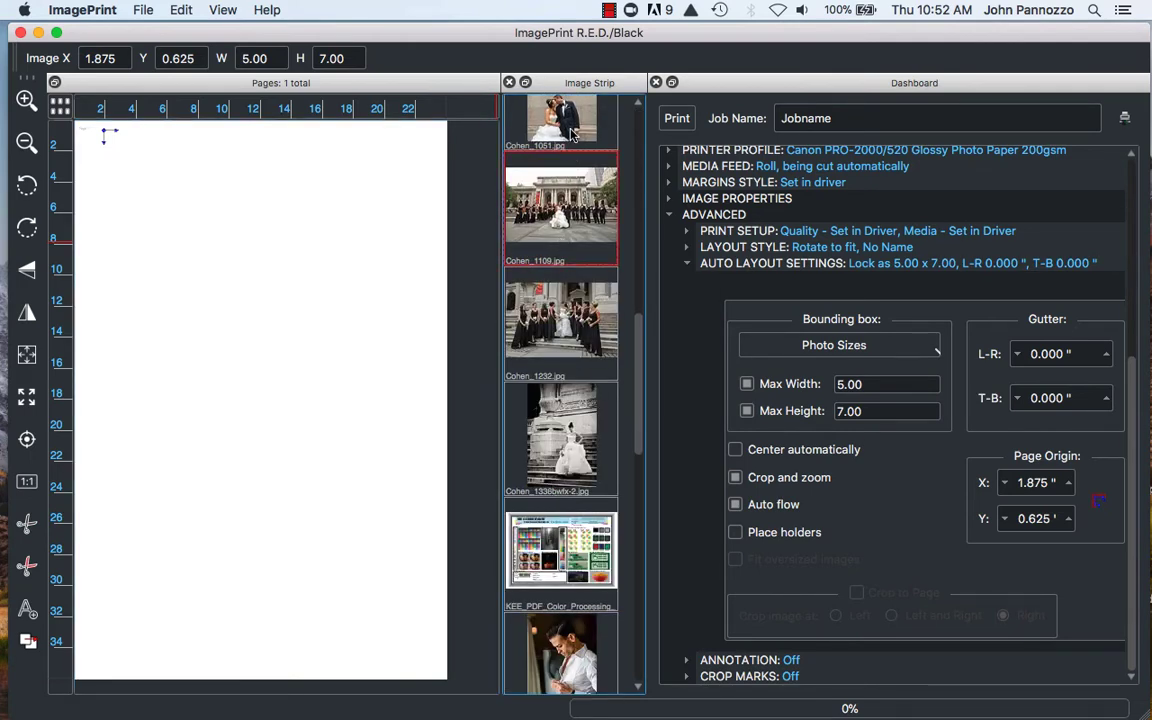
super+click(573, 135)
super+click(560, 340)
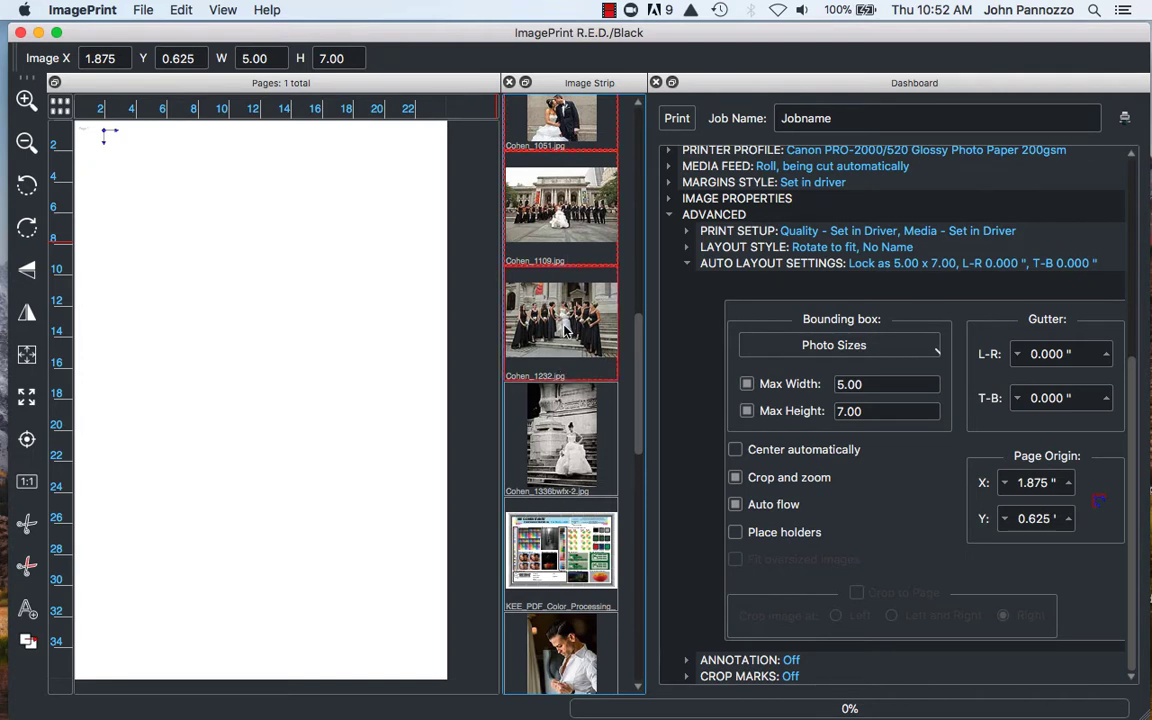
super+click(566, 437)
scroll(562, 400, up, 5)
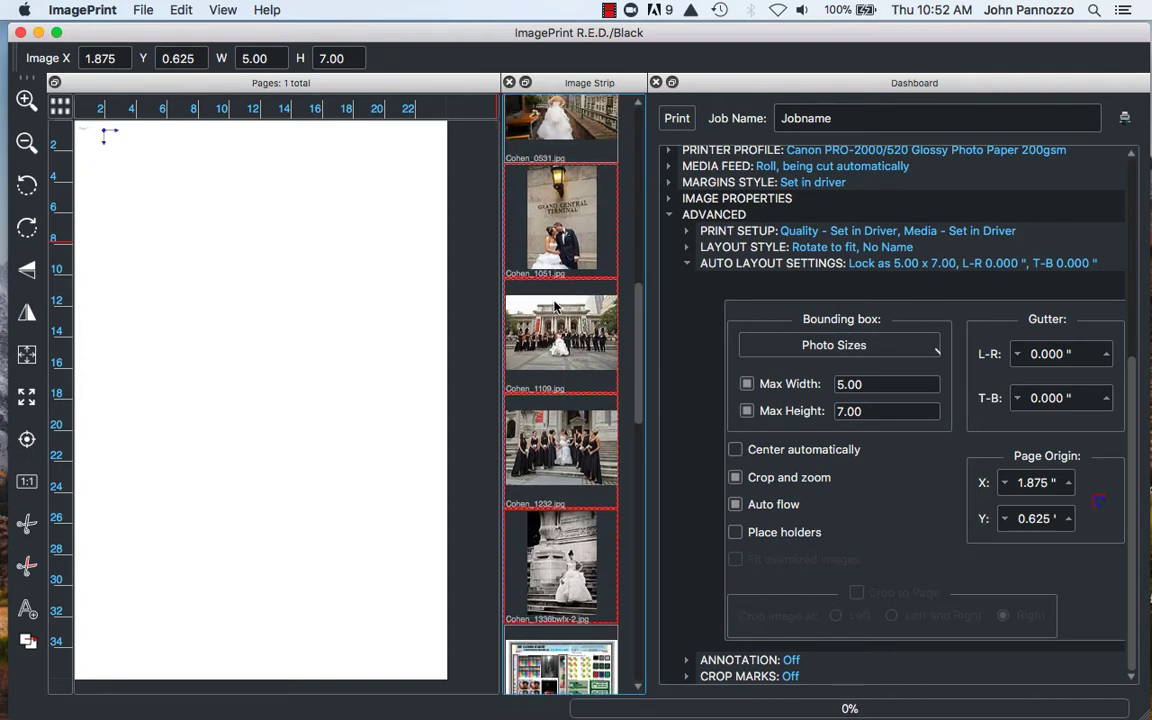
Step: Add Cohen_0513, Cohen_0520 and Cohen_0531 to the selected photos and place the whole selection on the page
scroll(557, 307, up, 5)
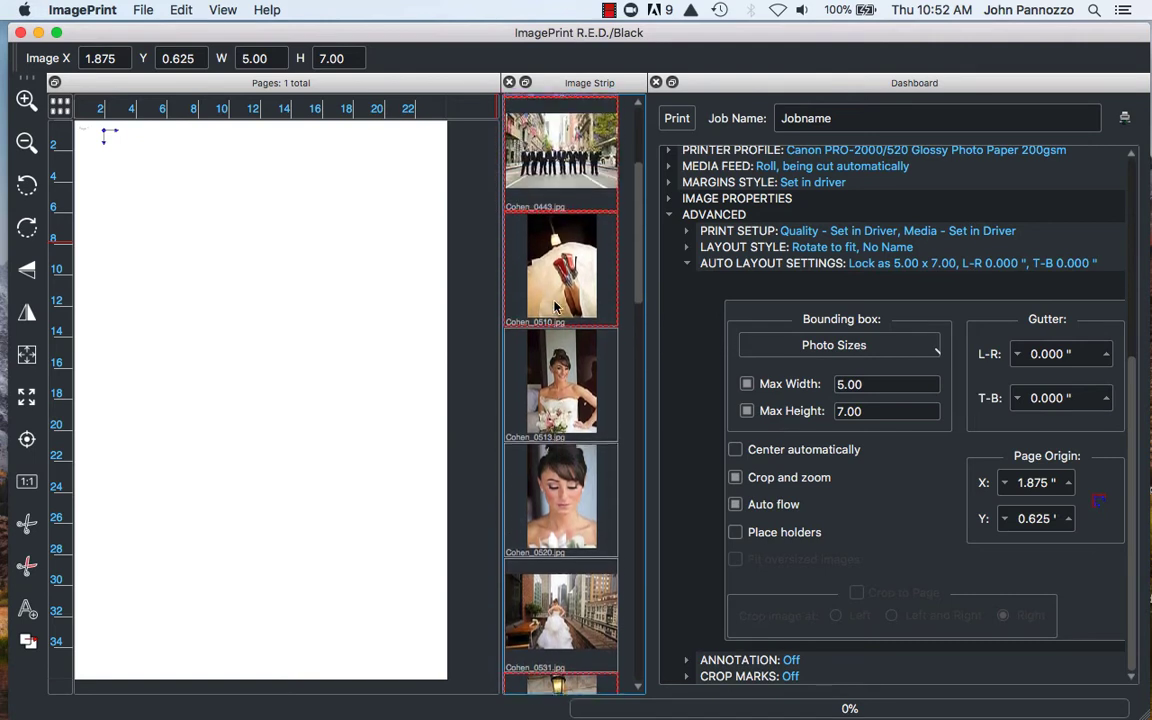
super+click(557, 425)
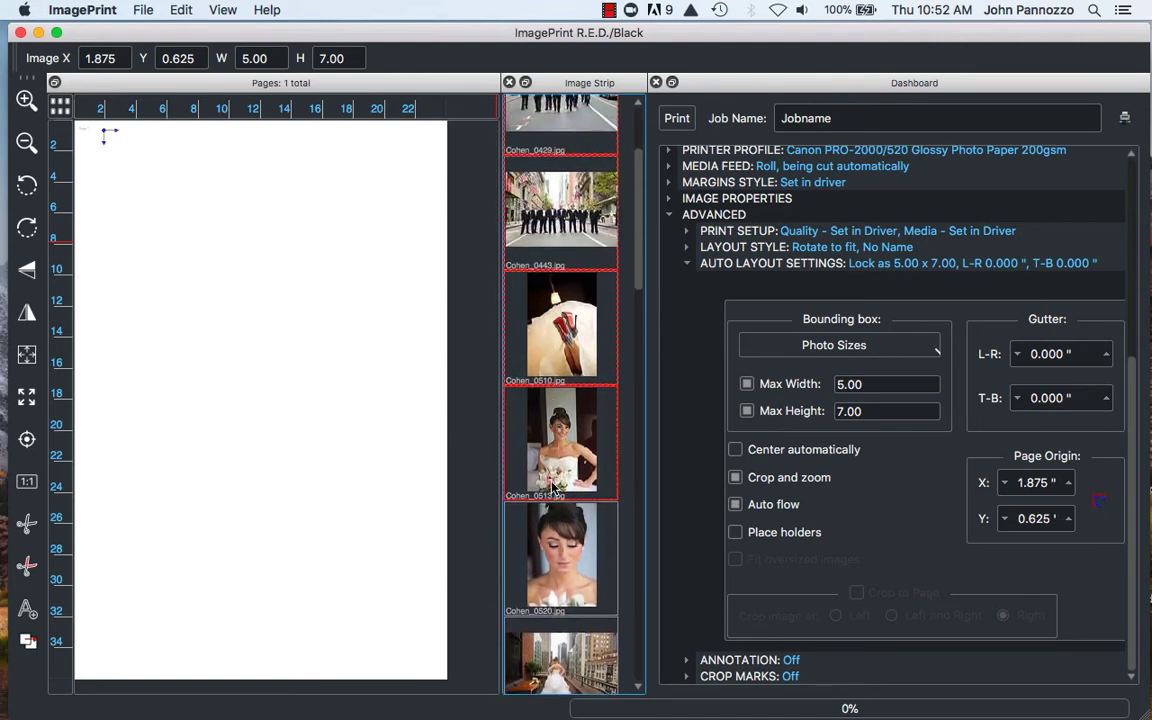
super+click(555, 530)
super+click(548, 636)
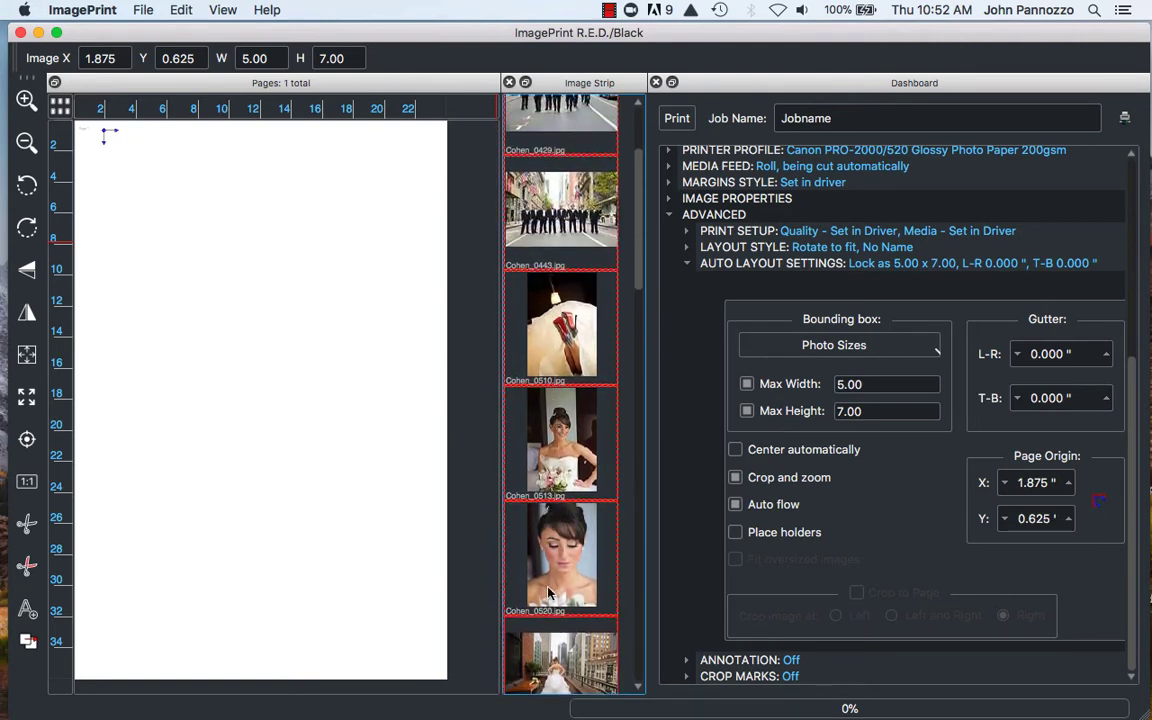
drag(505, 230, 345, 203)
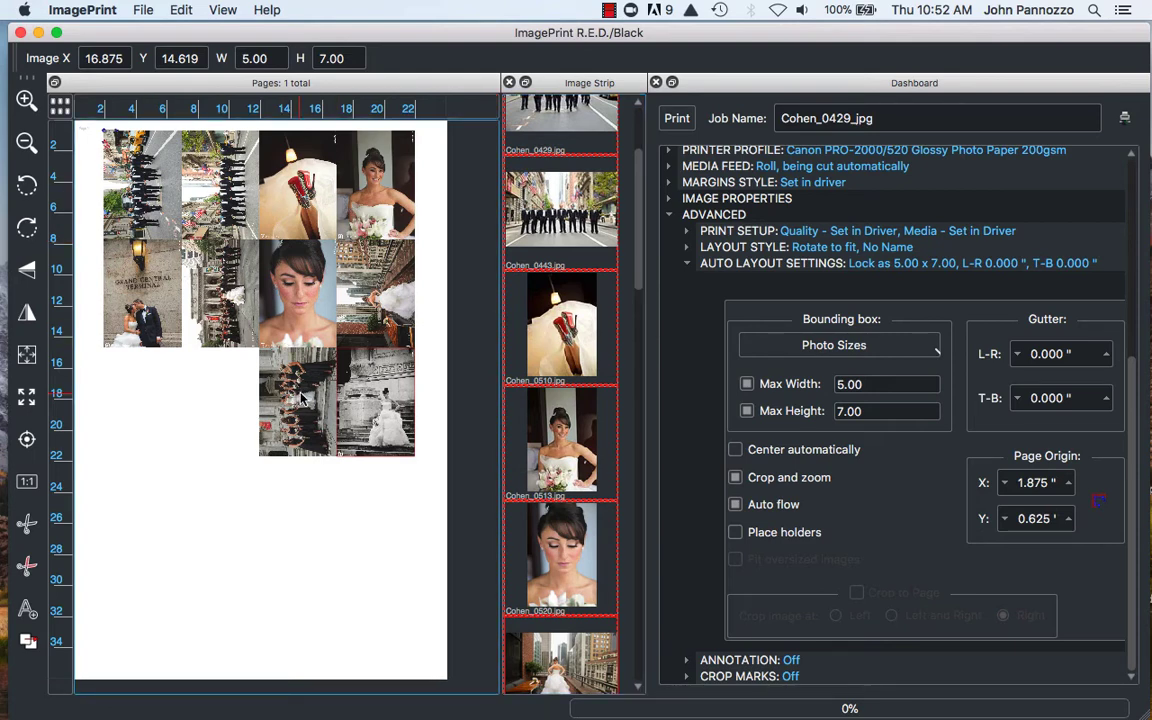
Step: Move the two third-row photos to free spots lower on the page, the black-and-white bride at about X 14.8", Y 18.6"
drag(302, 398, 188, 497)
drag(391, 458, 330, 457)
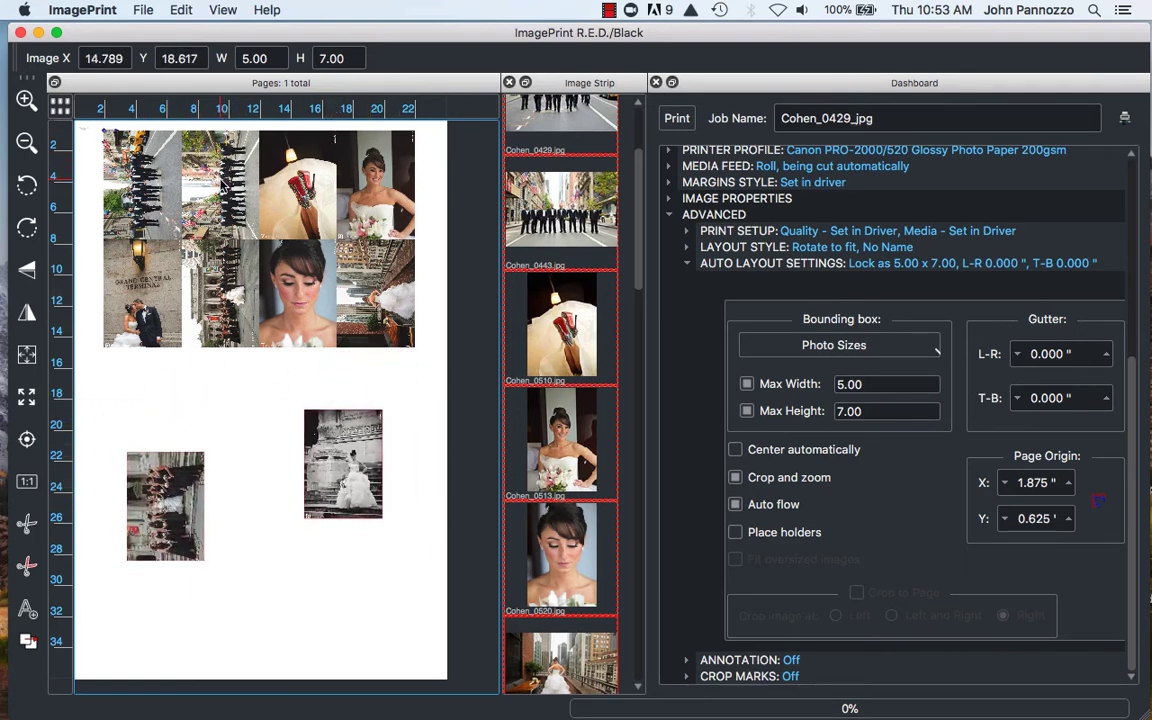
Step: Crop the placed Cohen_0520 portrait at 5.00 x 7.00 tightly around the bride's head and face, excluding the bouquet, using Smart Crop
double_click(305, 322)
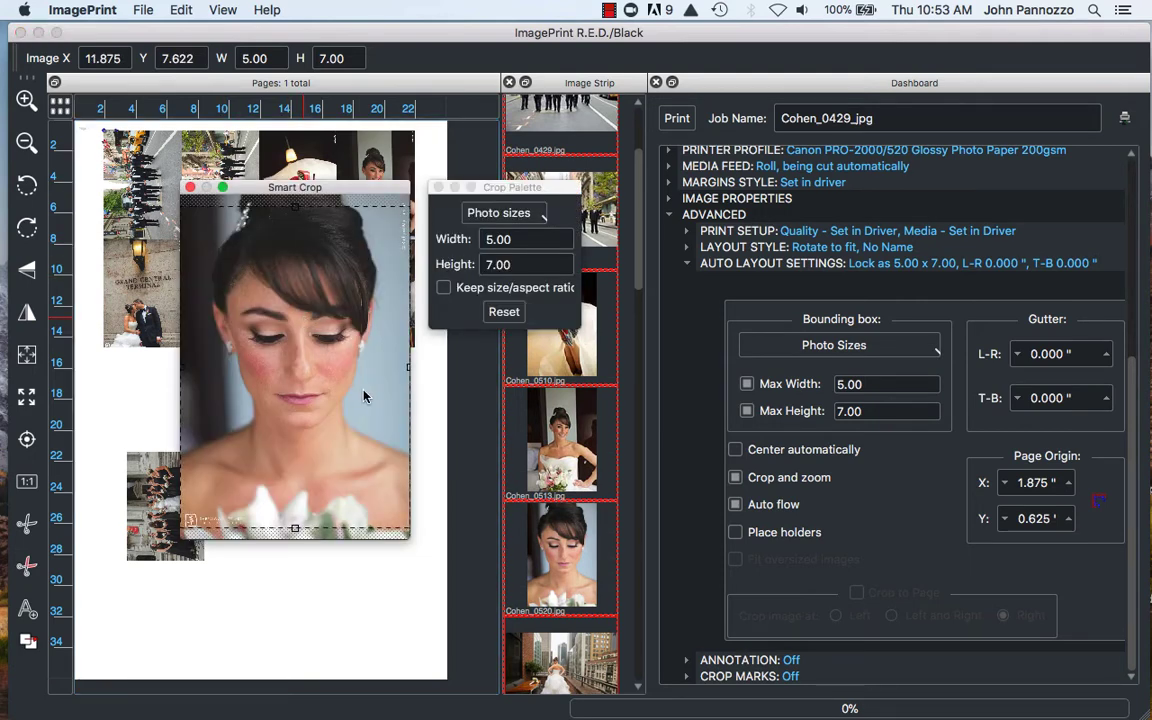
drag(310, 352, 310, 326)
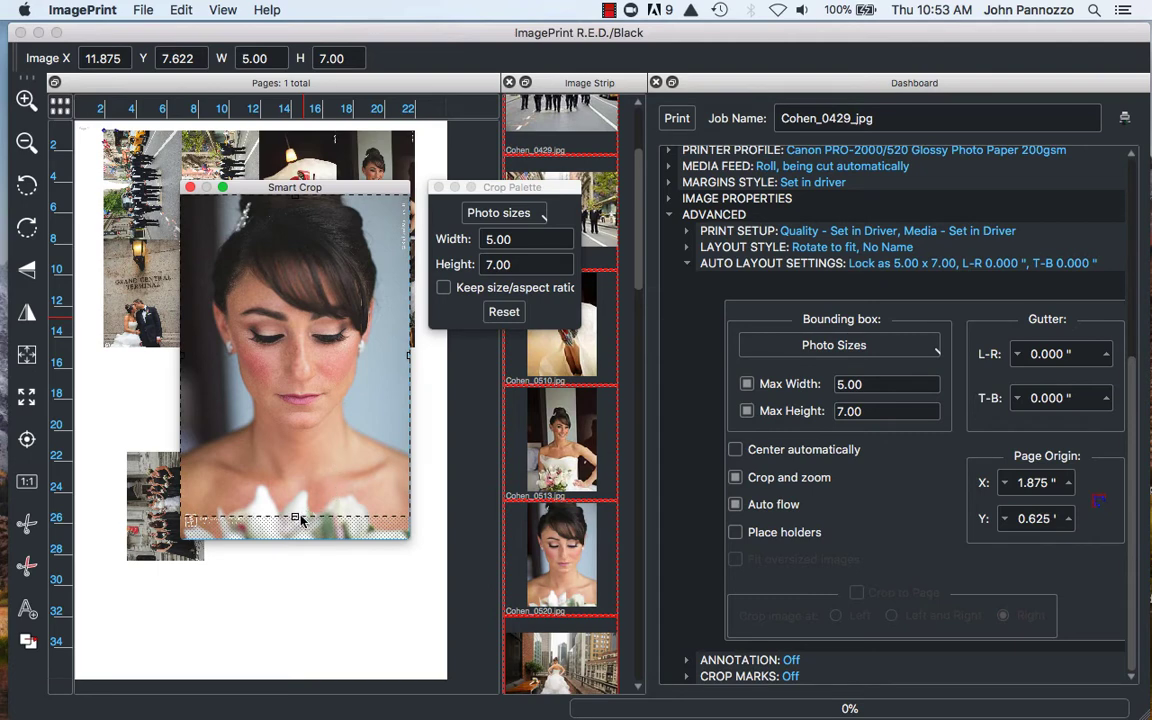
drag(294, 517, 272, 463)
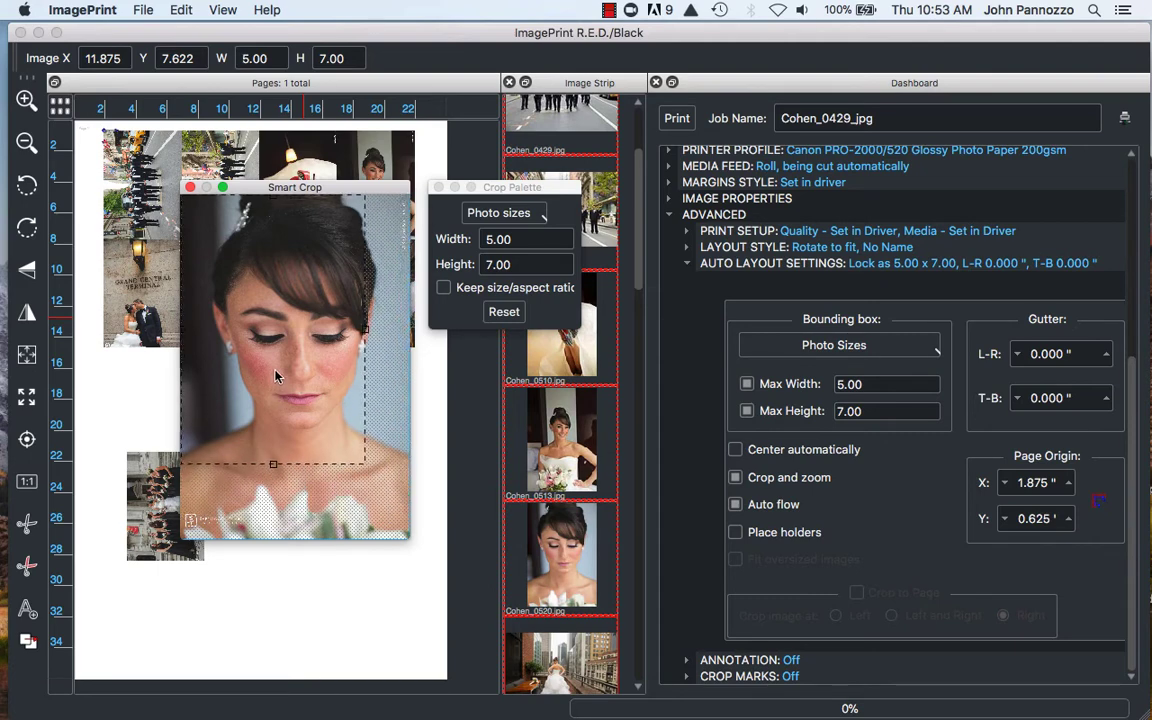
drag(272, 378, 296, 373)
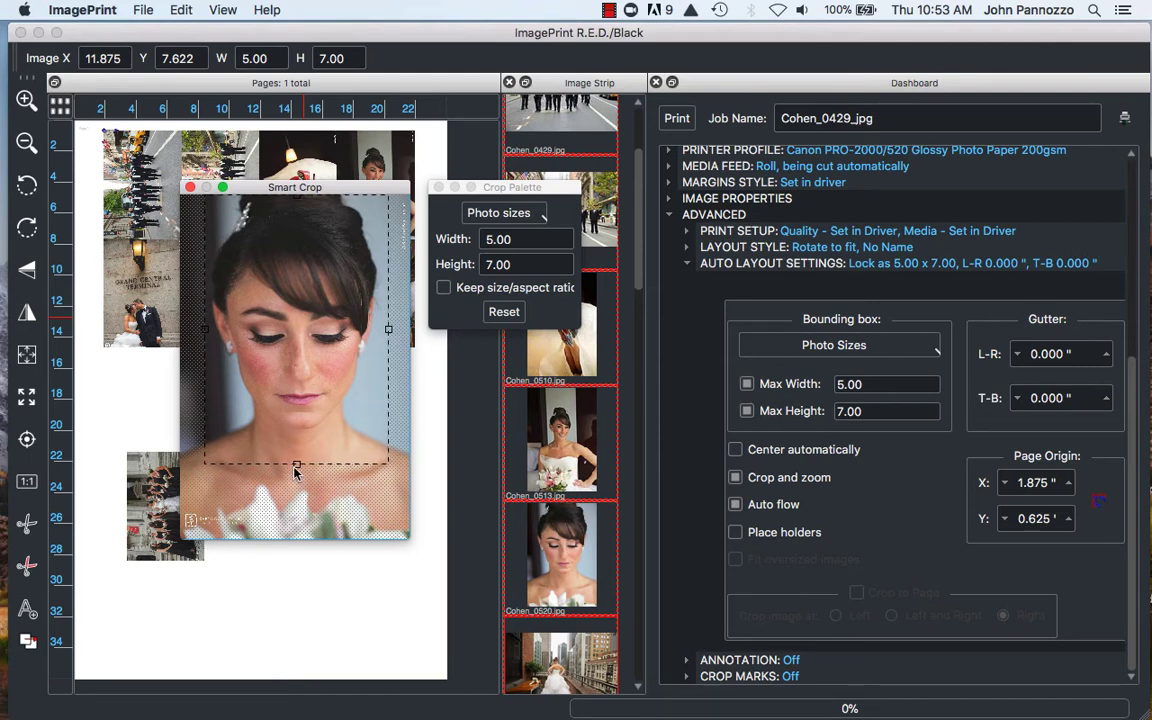
drag(298, 464, 289, 446)
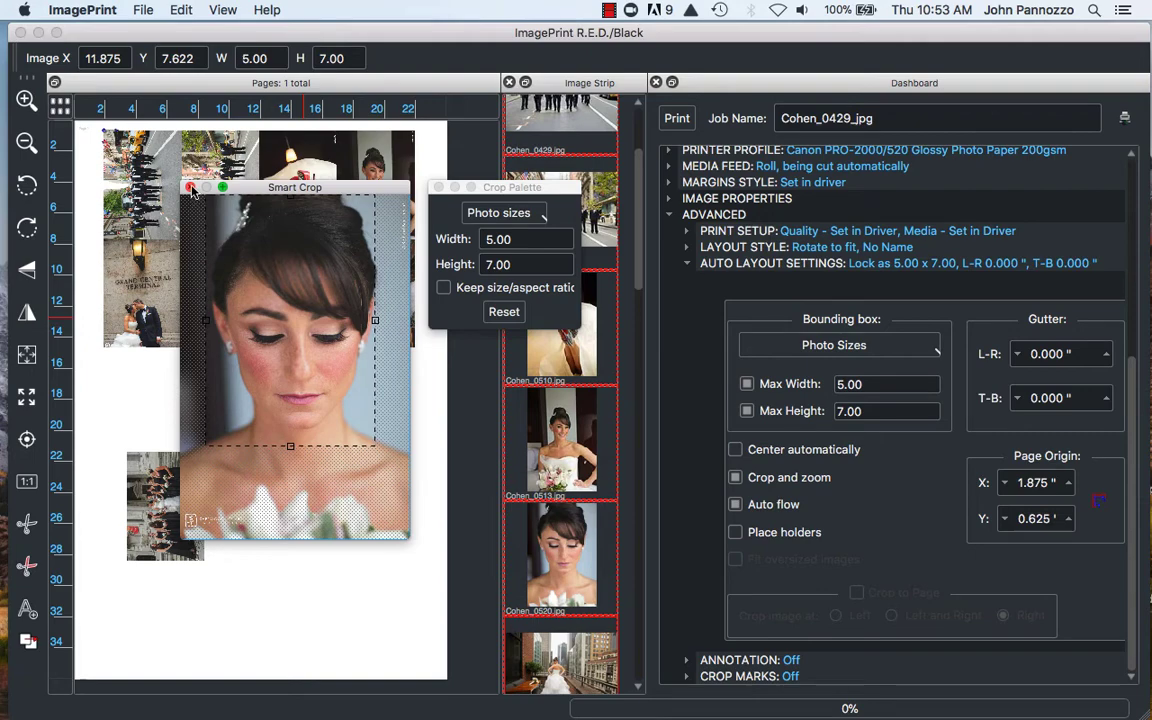
click(190, 187)
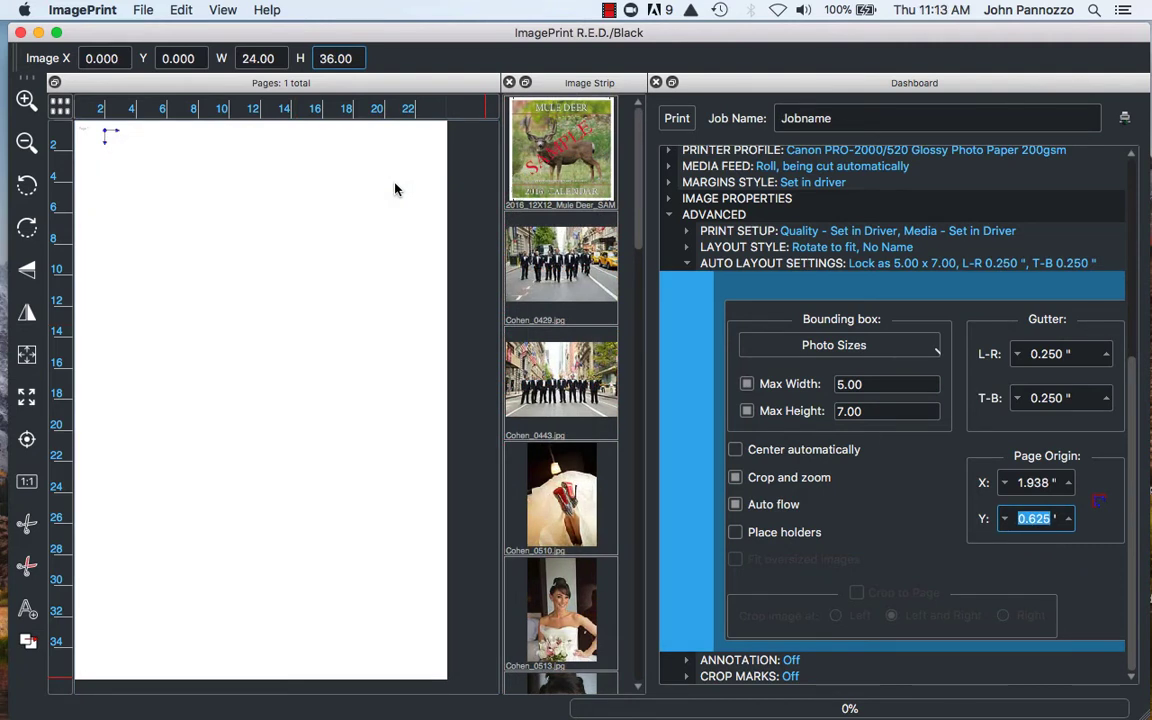
Step: Set the auto layout's bounding box to a max width of 20 and max height of 30, and turn on automatic centering
click(838, 413)
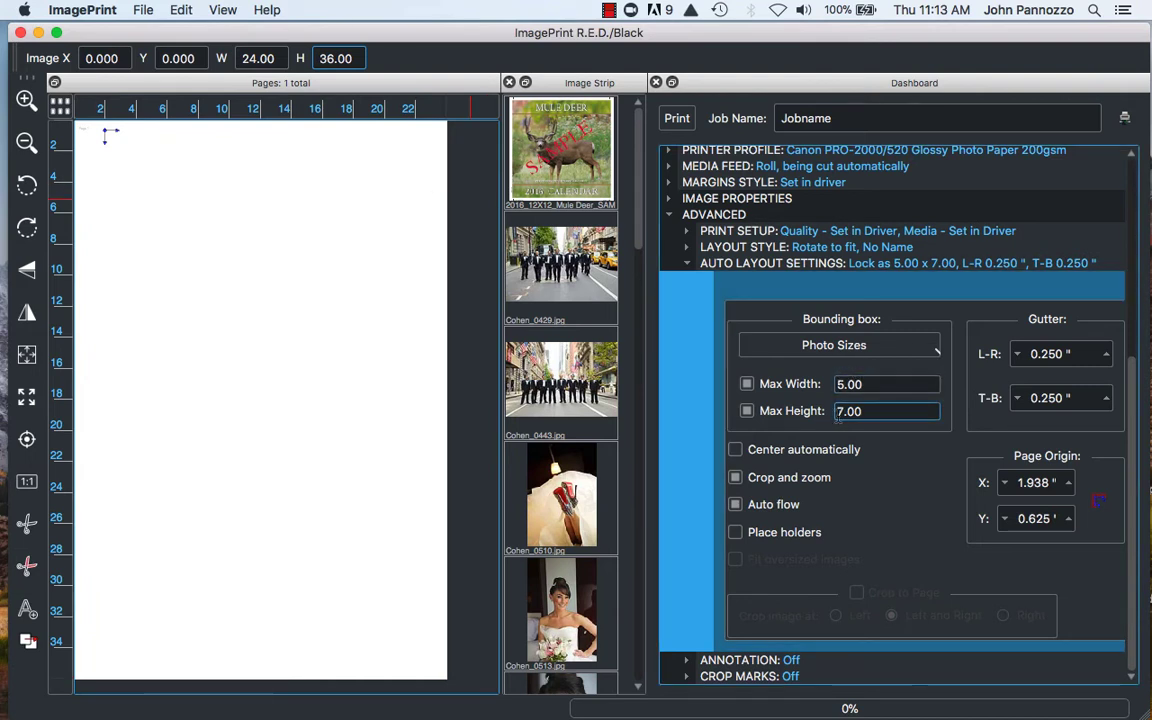
click(878, 384)
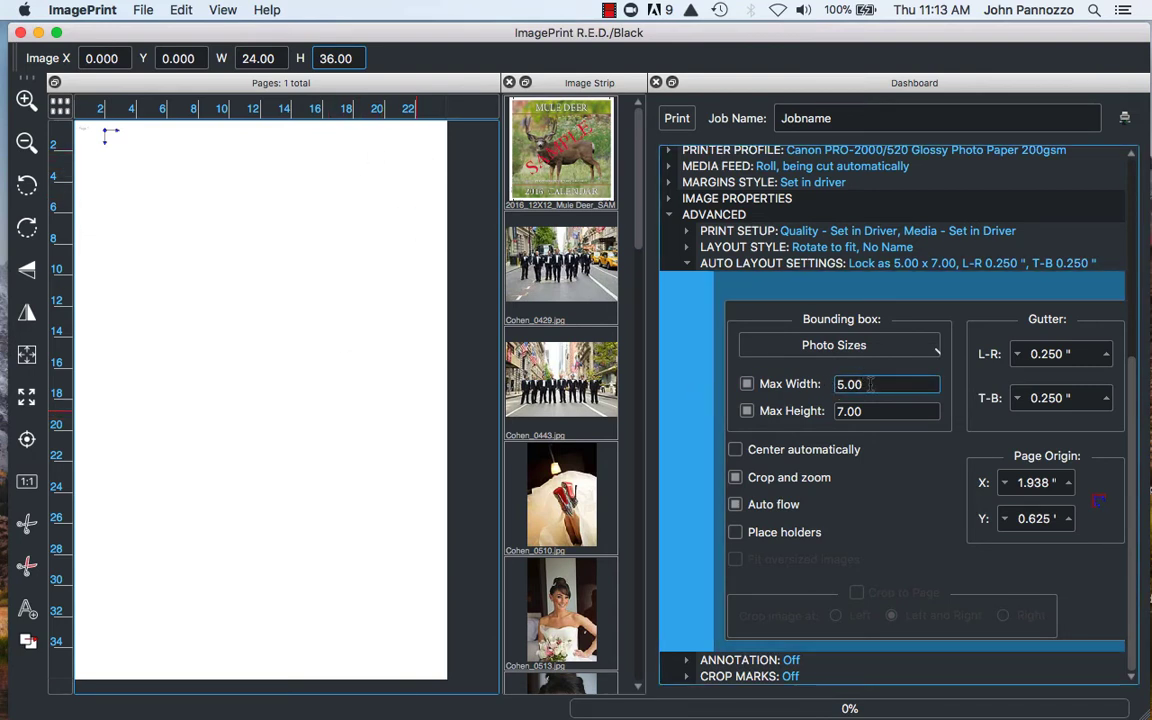
drag(875, 385, 781, 397)
text(20)
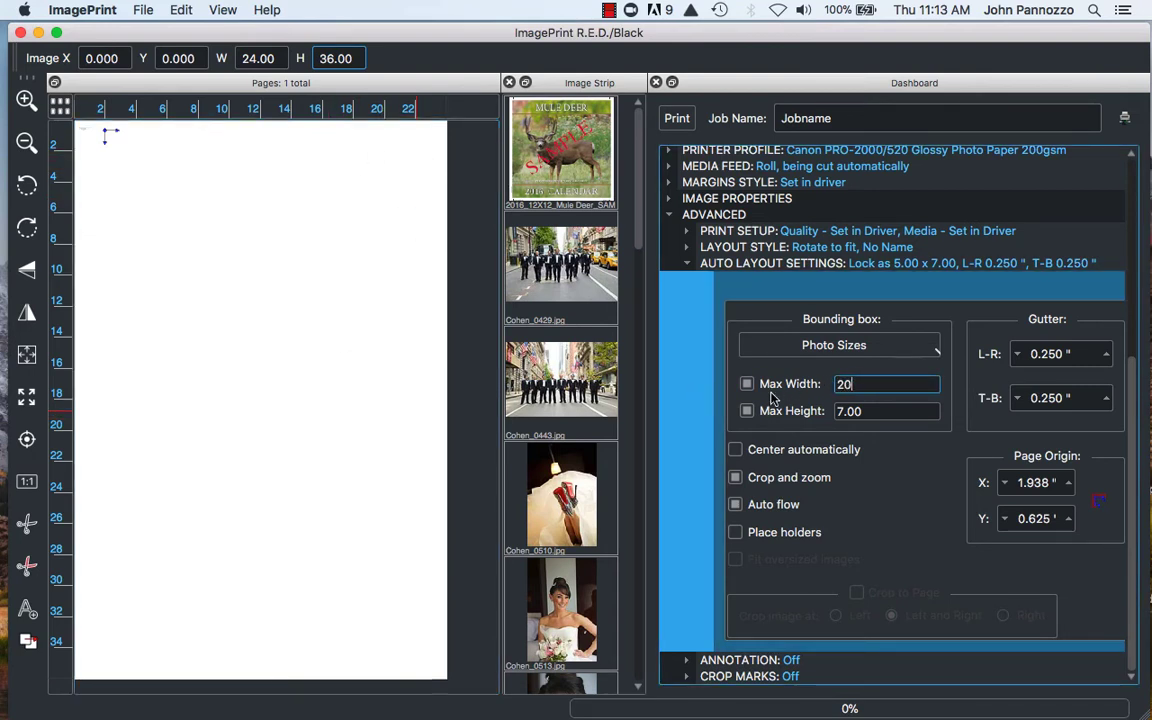
key(Tab)
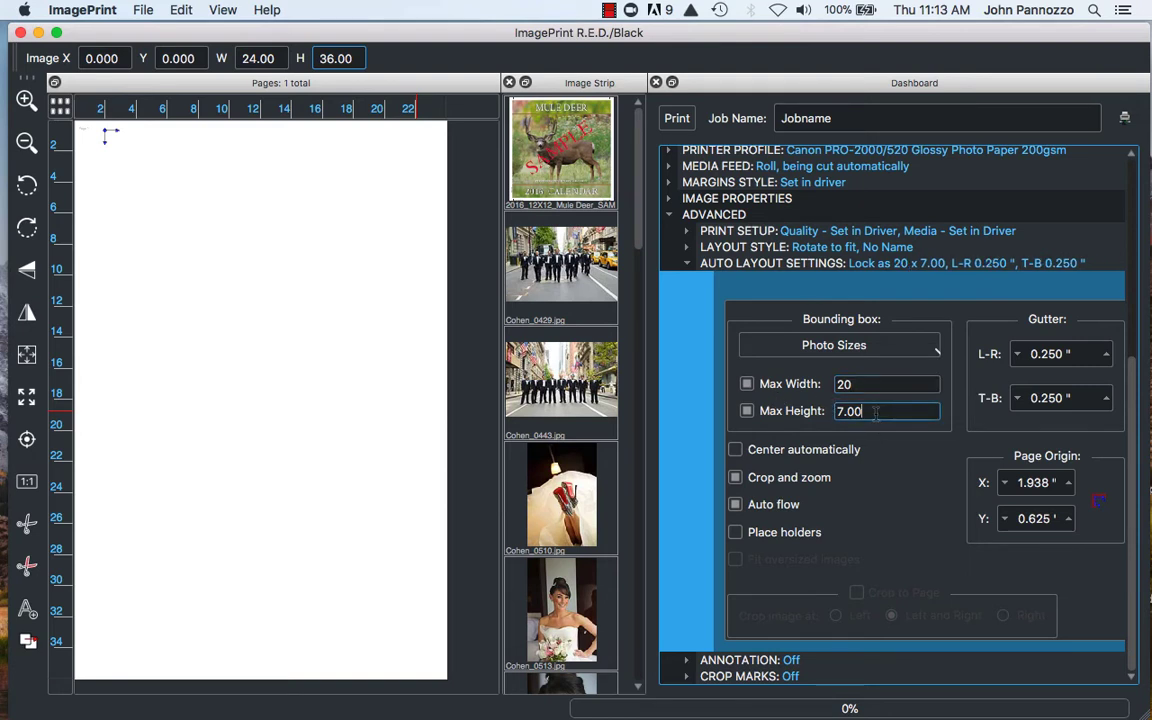
text(30)
click(736, 451)
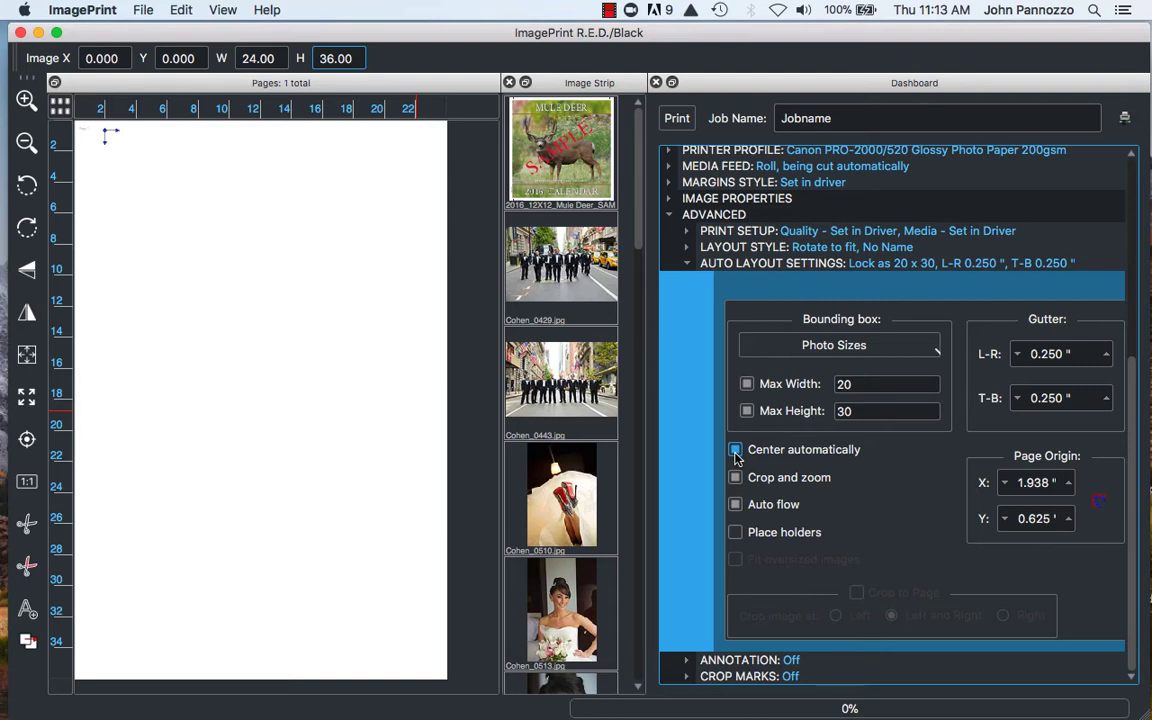
Step: Reset the page origin to X 0.000" and Y 0.000"
click(1036, 483)
click(1020, 518)
click(1097, 502)
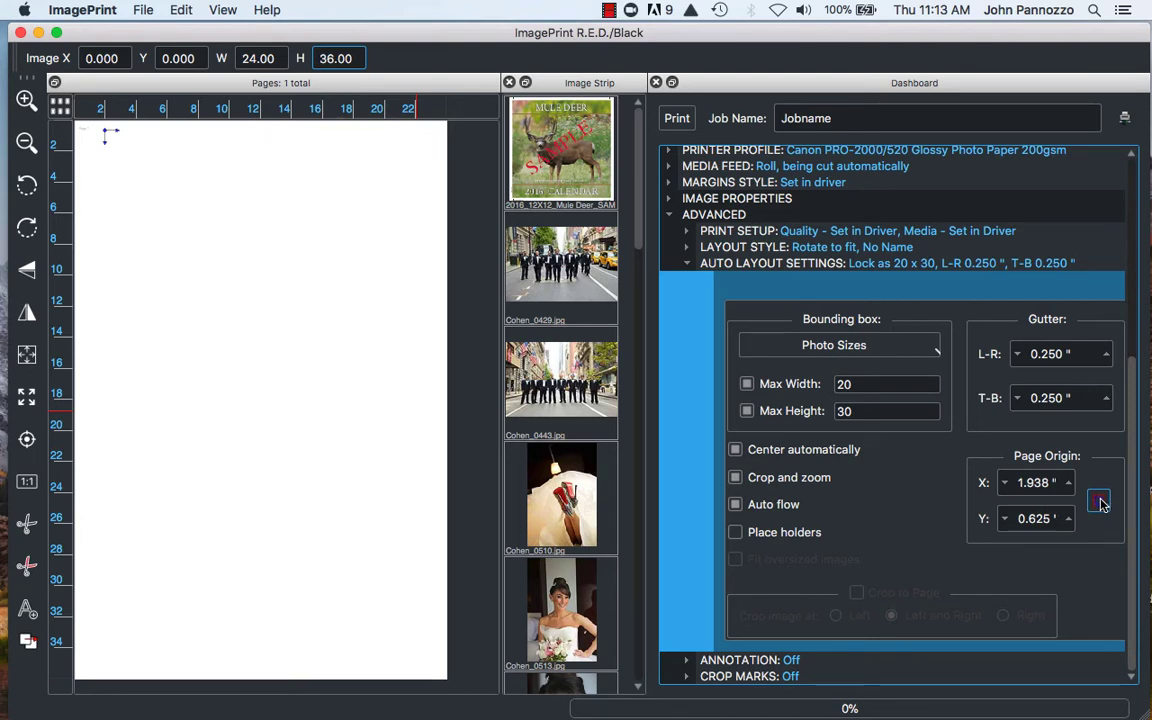
click(1100, 503)
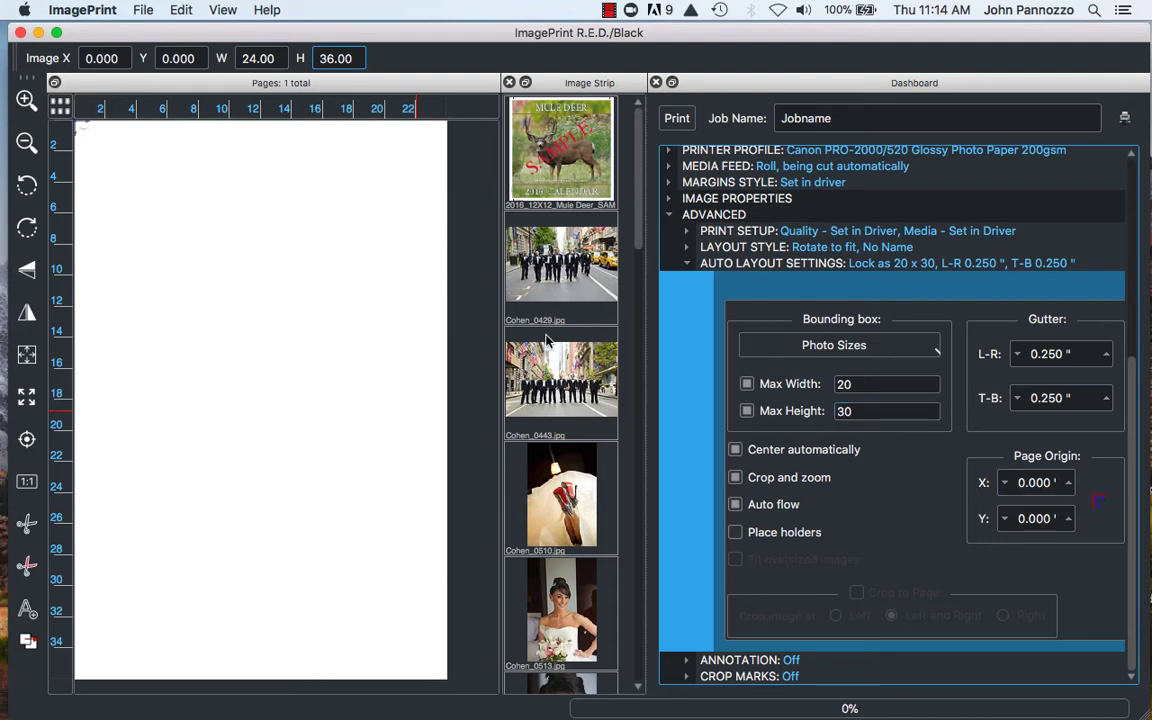
Step: Place Cohen_0443.jpg on the page, check its crop in Smart Crop, and add Cohen_0510.jpg on a second page
drag(546, 341, 270, 280)
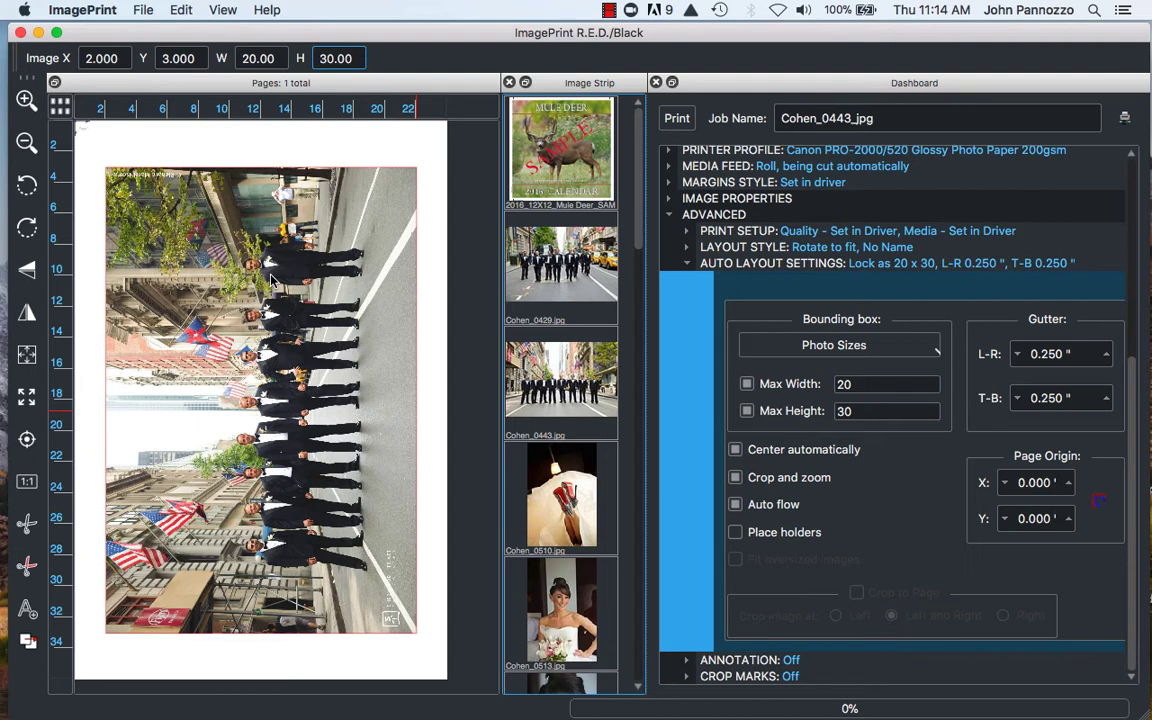
double_click(237, 400)
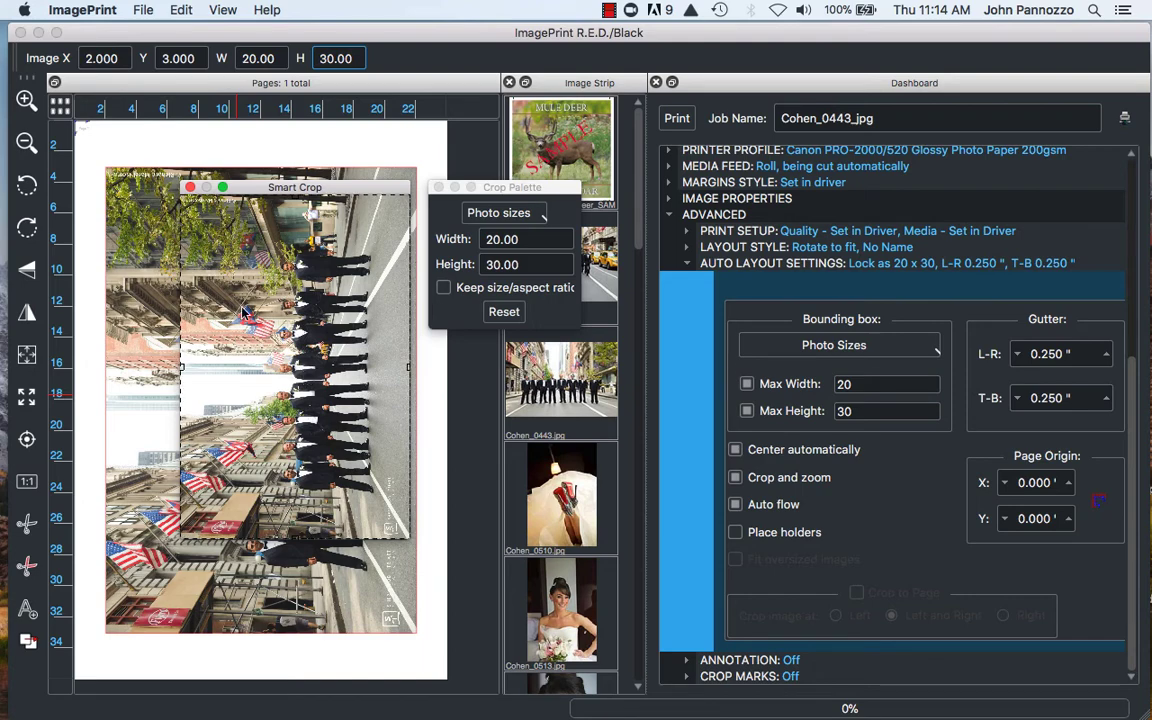
click(190, 186)
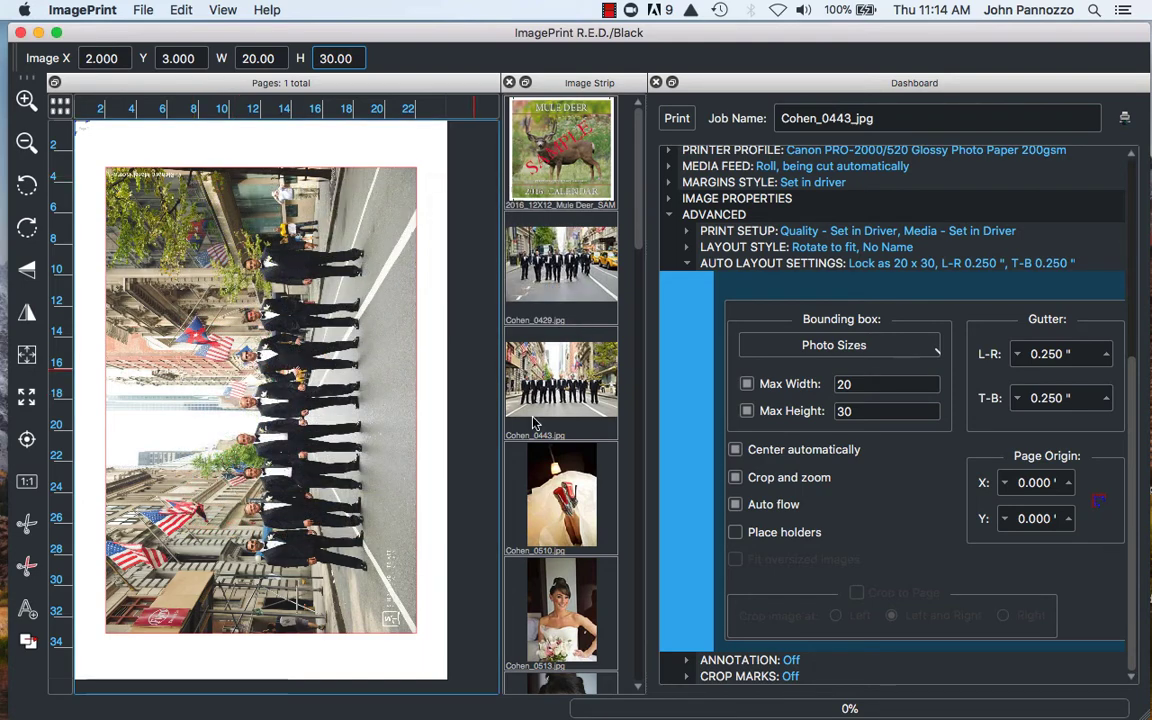
drag(537, 424, 228, 368)
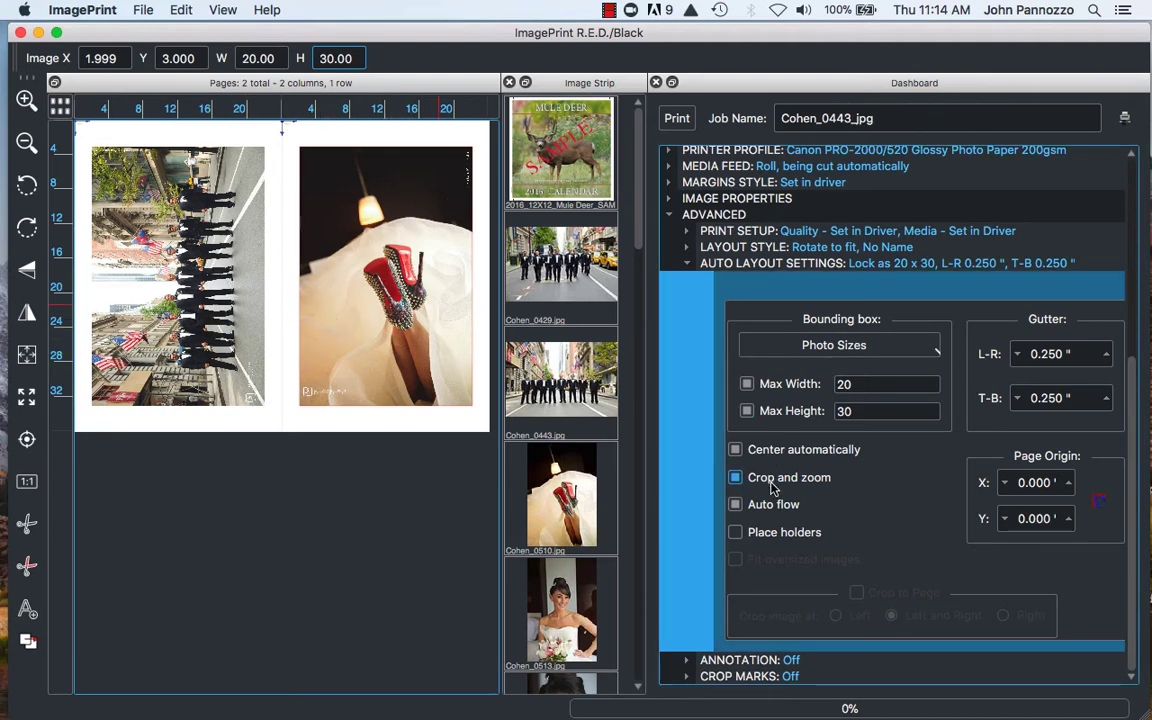
click(853, 451)
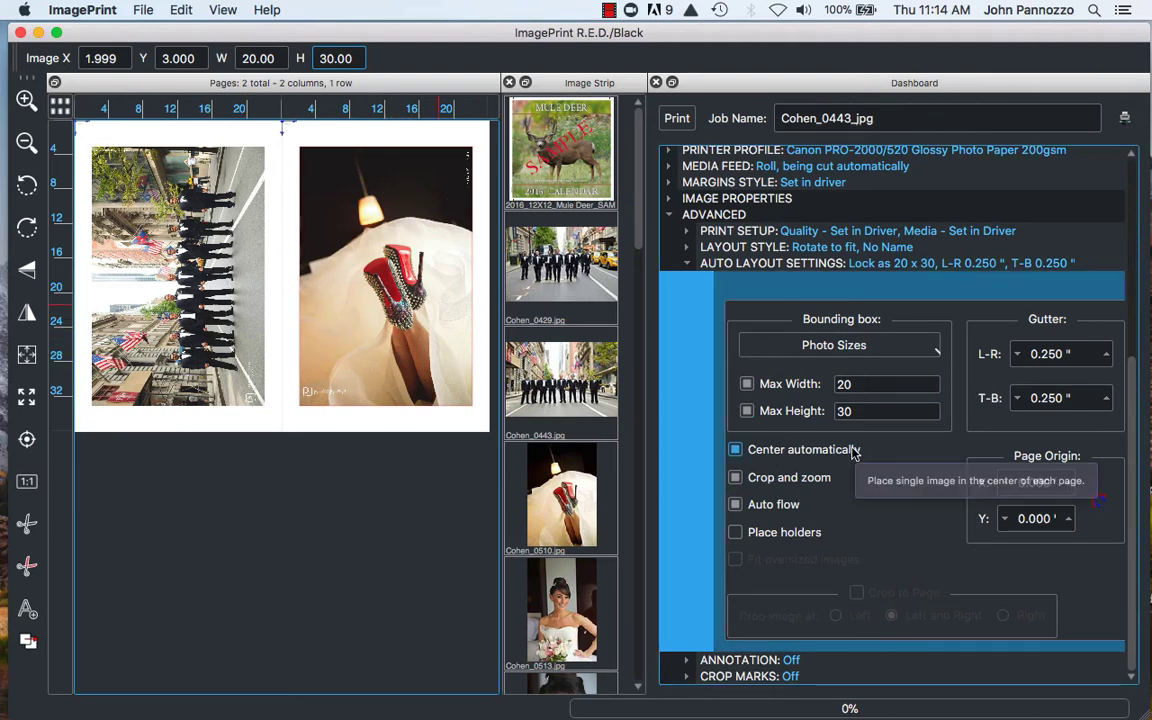
click(853, 451)
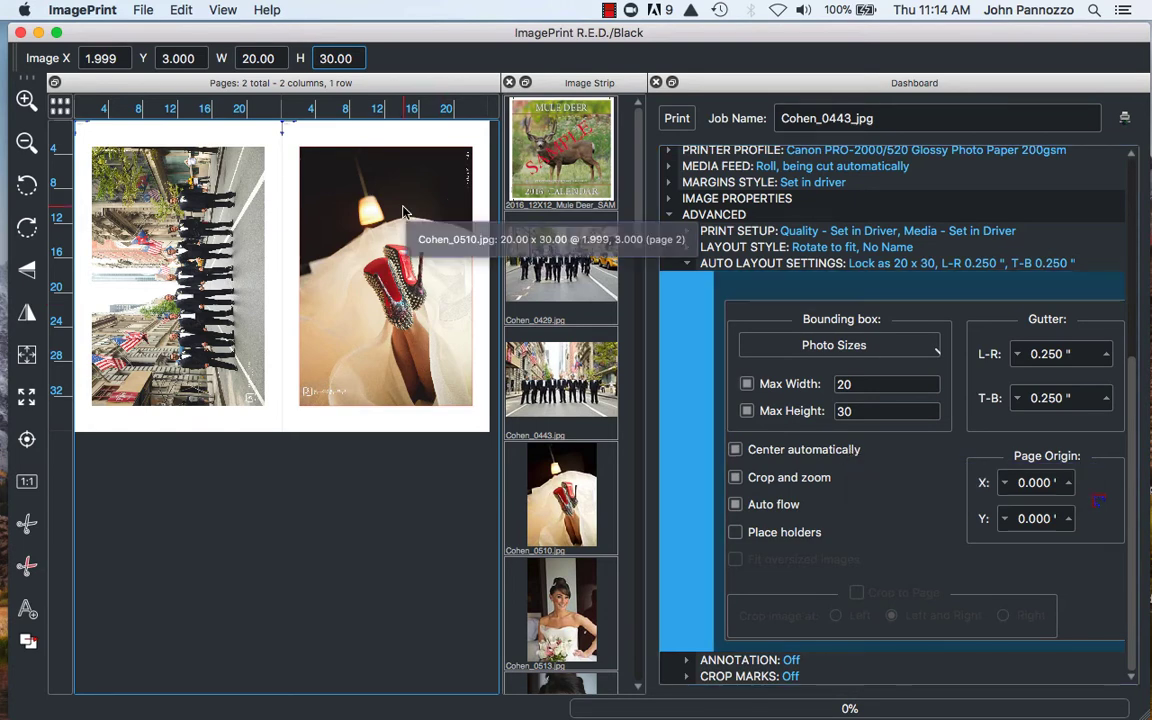
Step: Save the current settings as the layout scheme "20x30 Auto Rotate", replacing the existing file
click(143, 10)
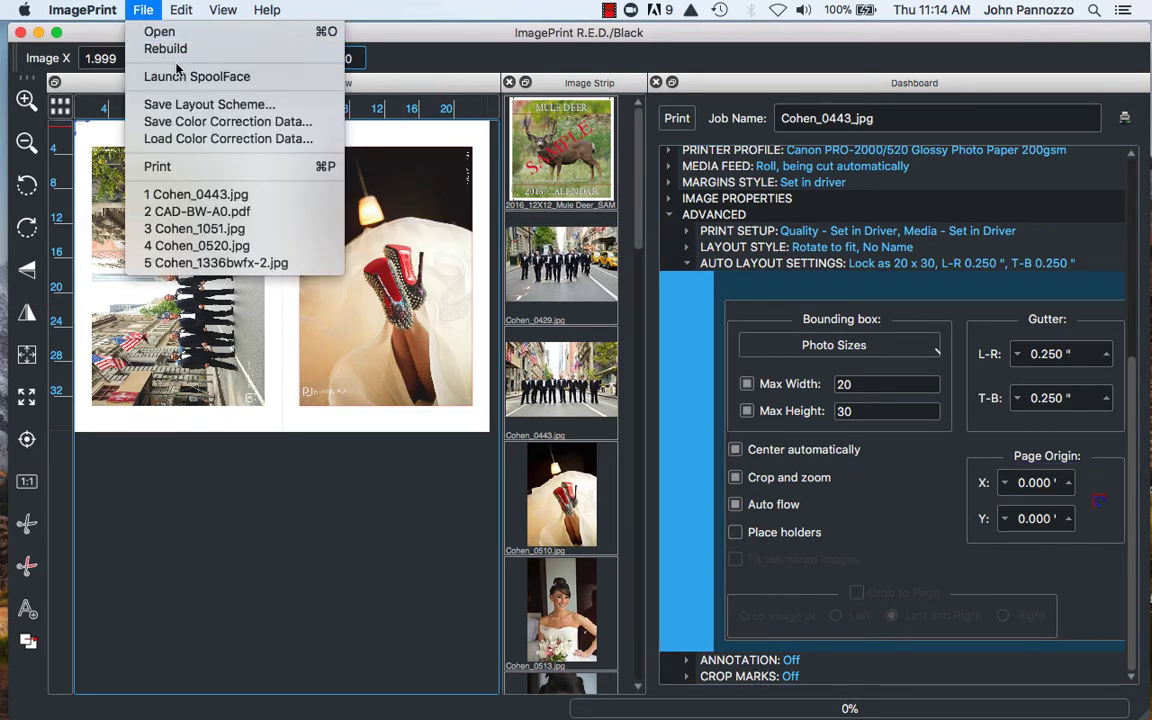
click(184, 106)
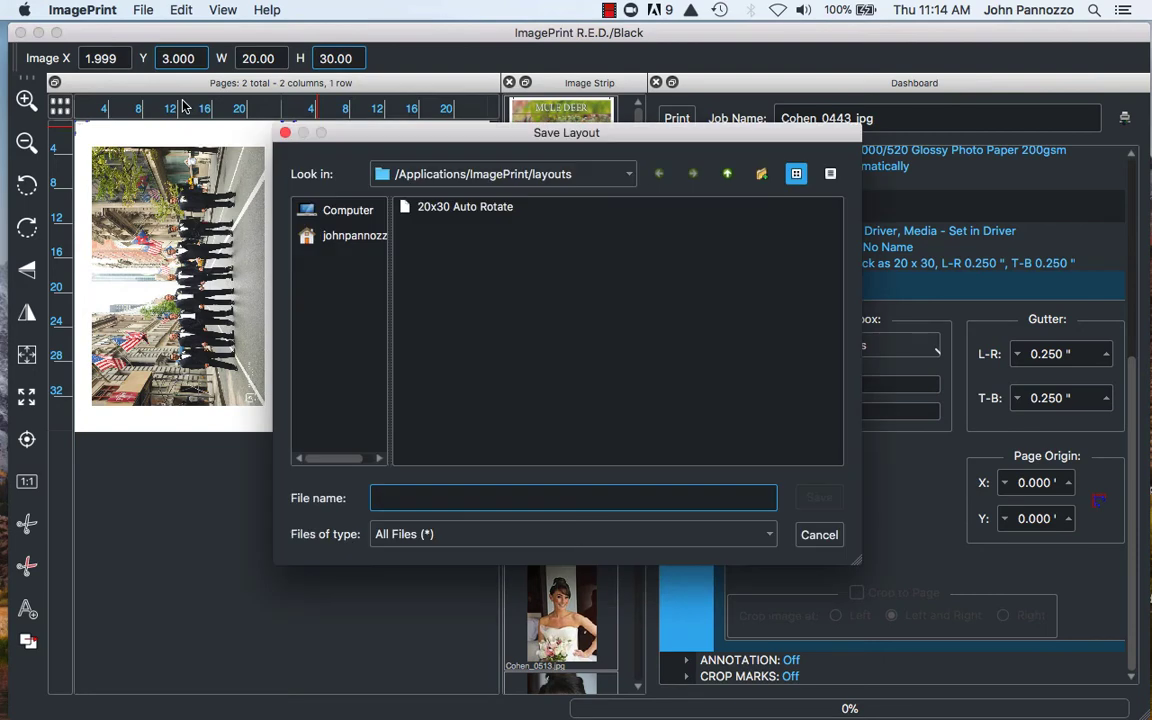
click(459, 208)
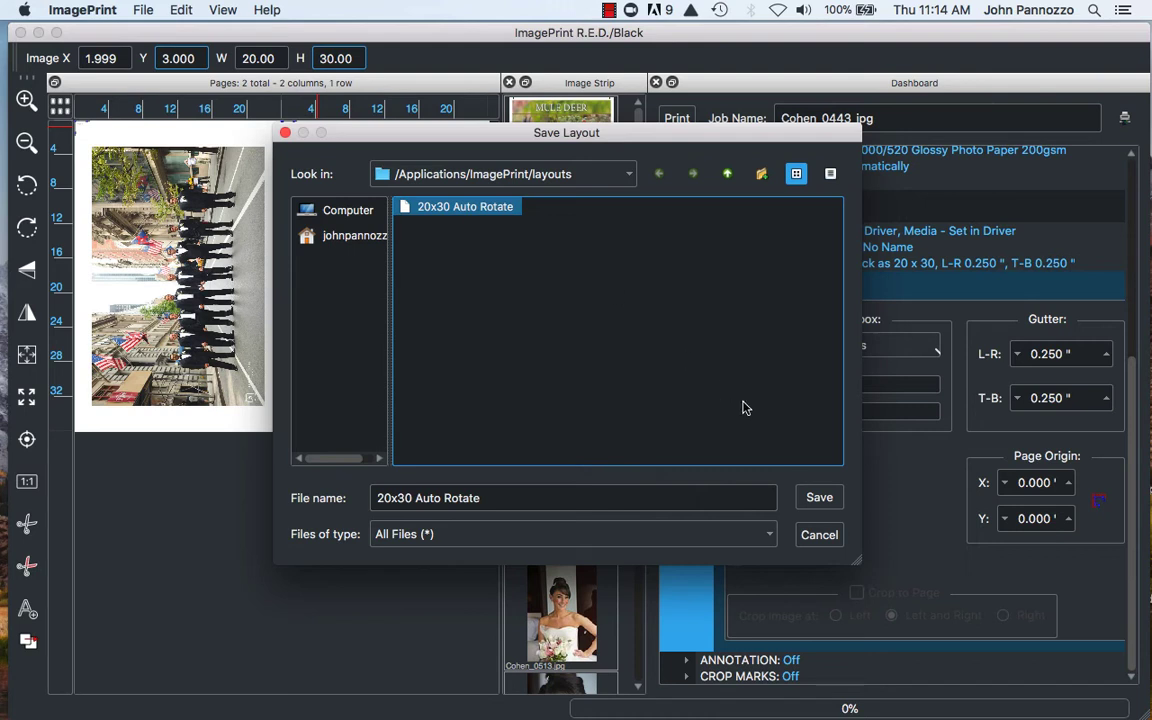
click(818, 498)
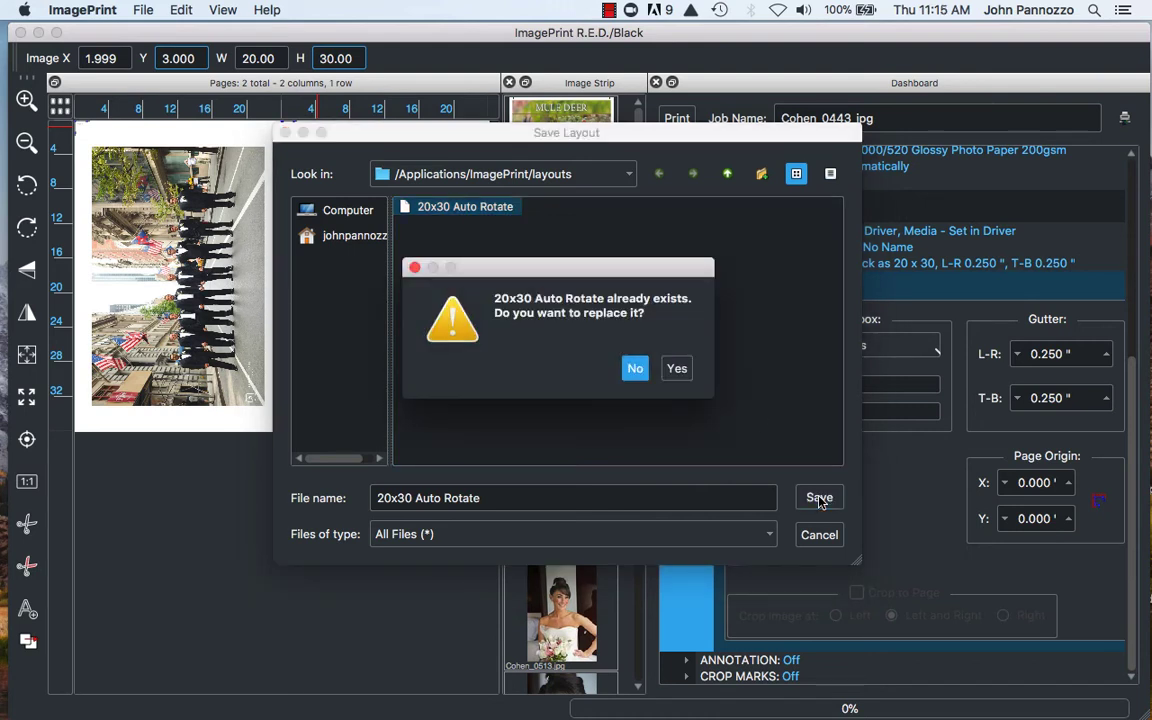
click(677, 369)
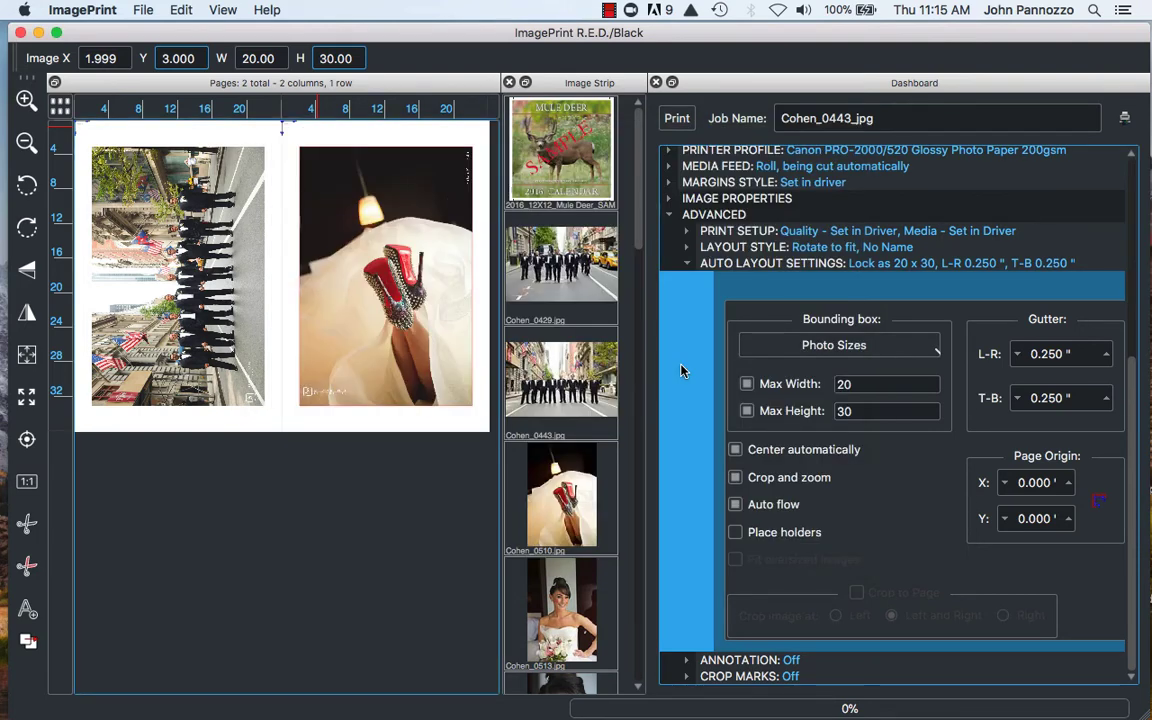
Step: Apply the saved layout scheme "20x30 Auto Rotate" in the layout style settings
click(688, 248)
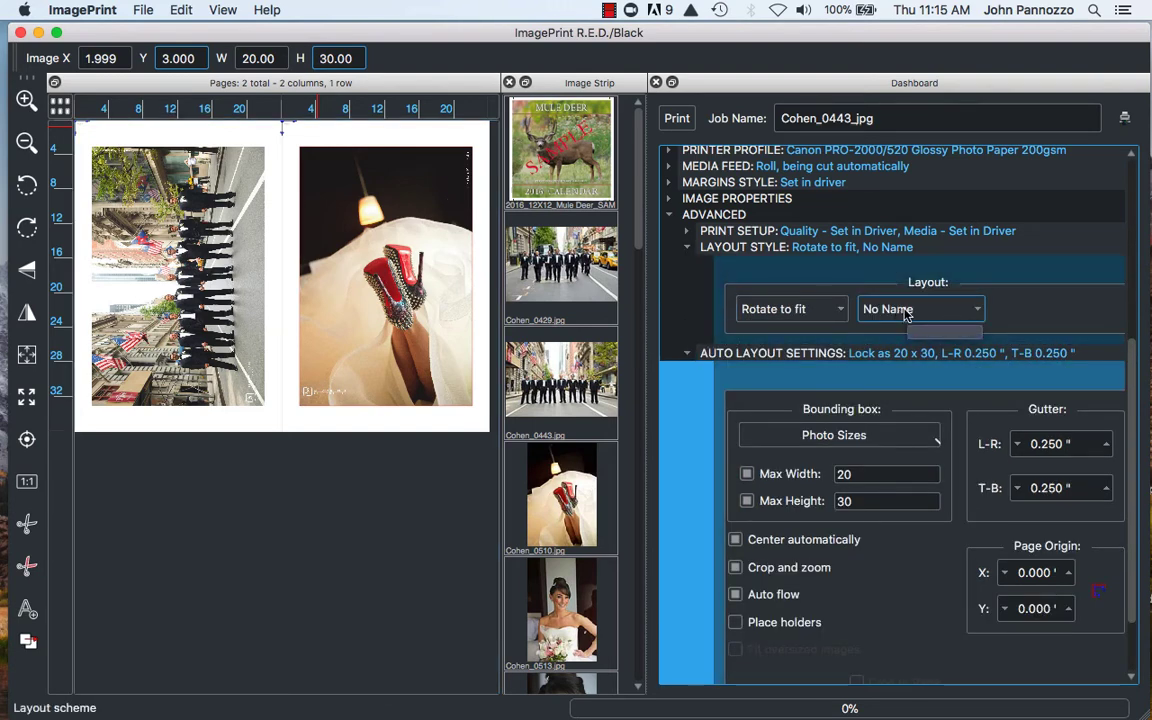
click(913, 318)
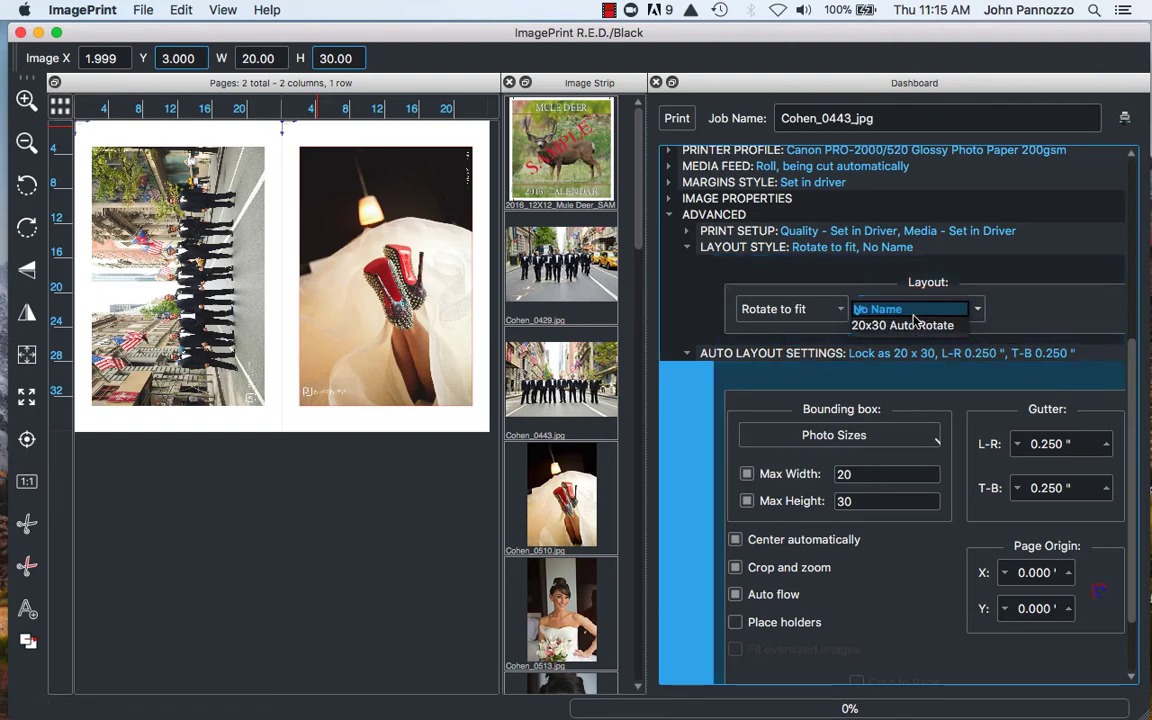
click(910, 327)
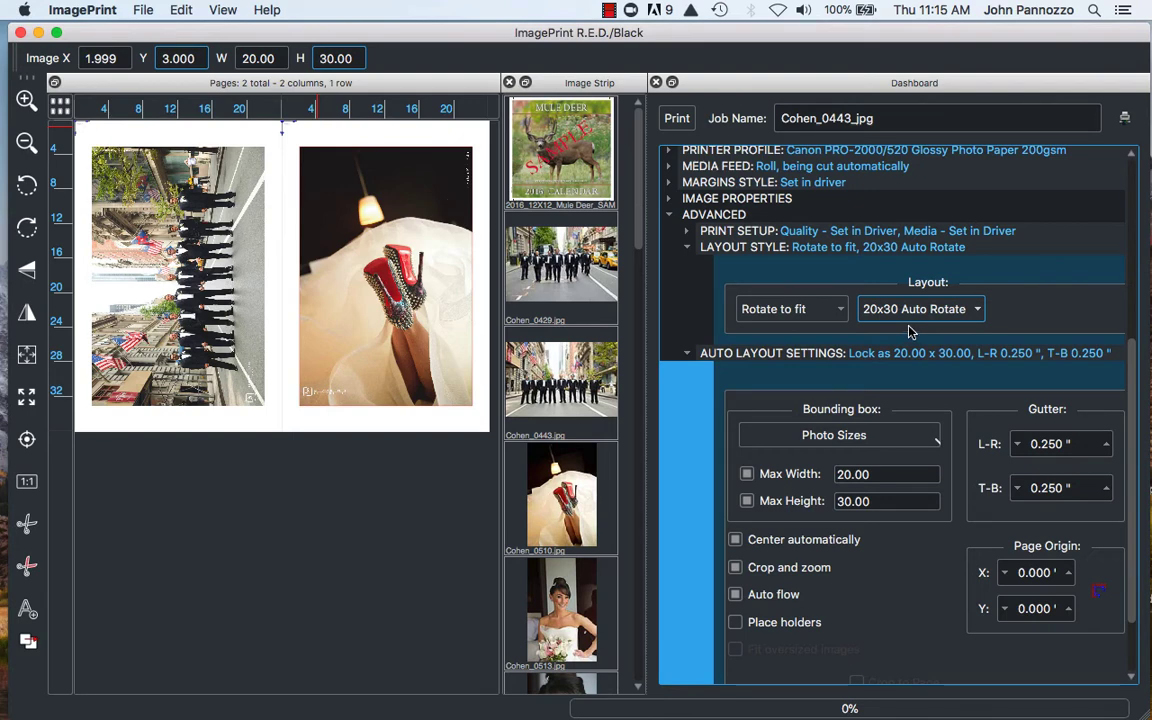
Step: Reset the layout scheme to No Name, then clear all images and reduce the layout to a single page
double_click(903, 312)
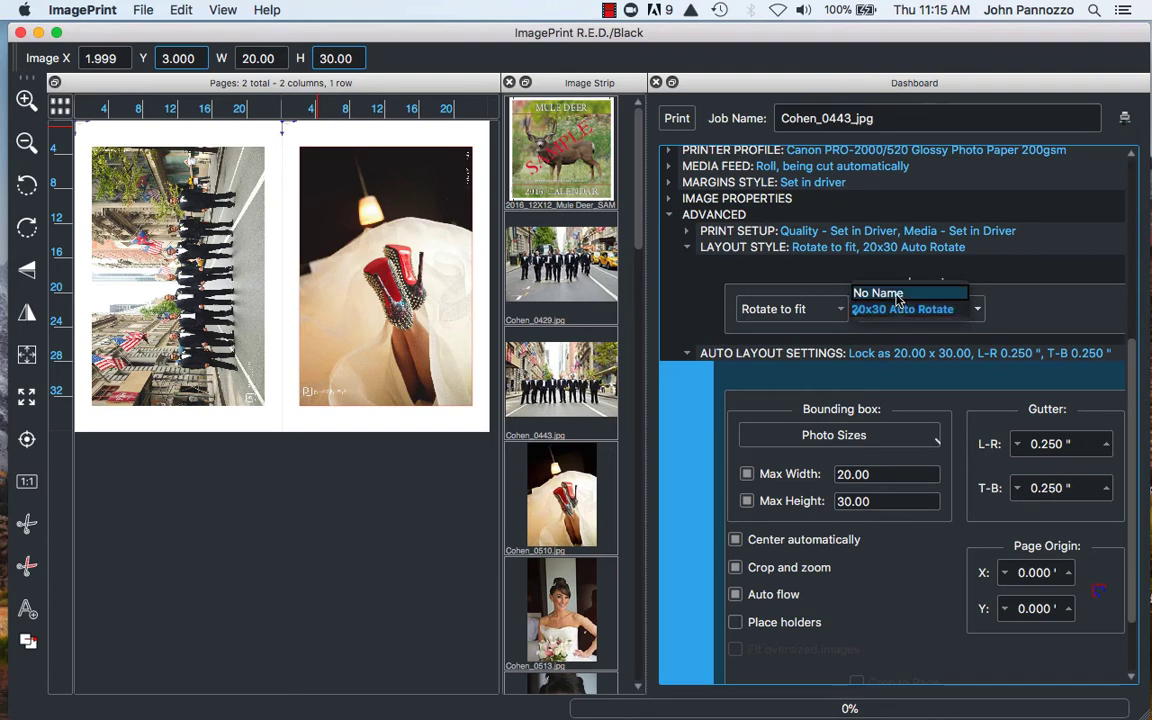
click(880, 293)
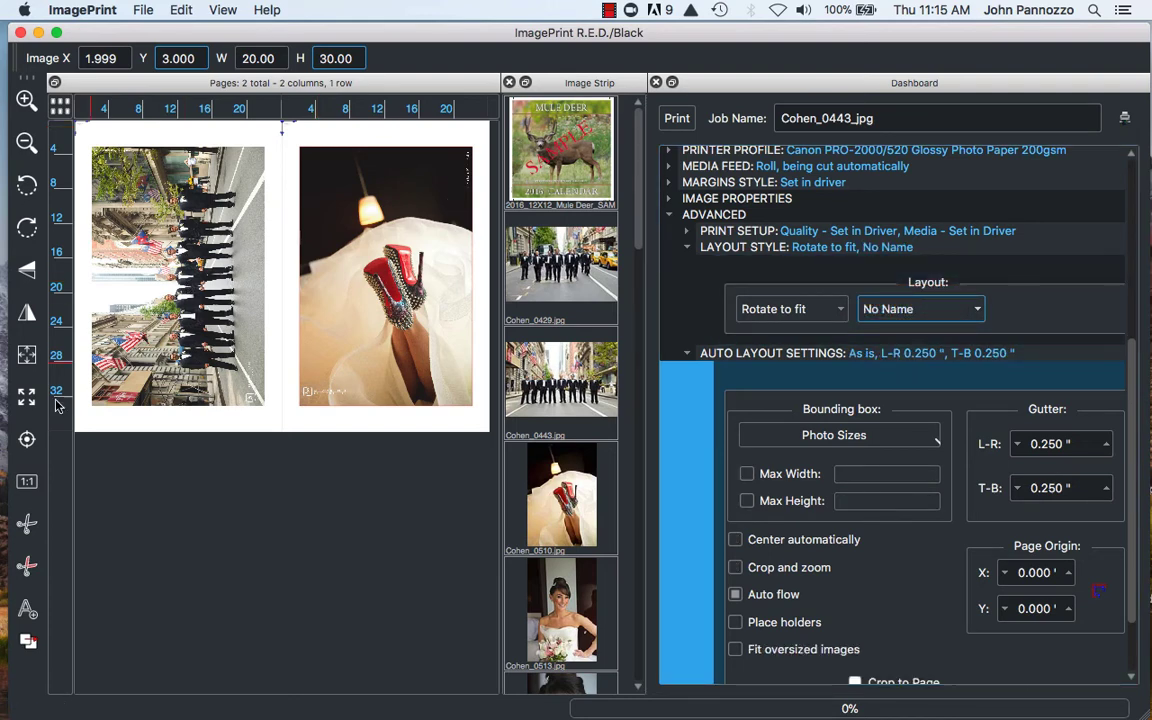
click(27, 523)
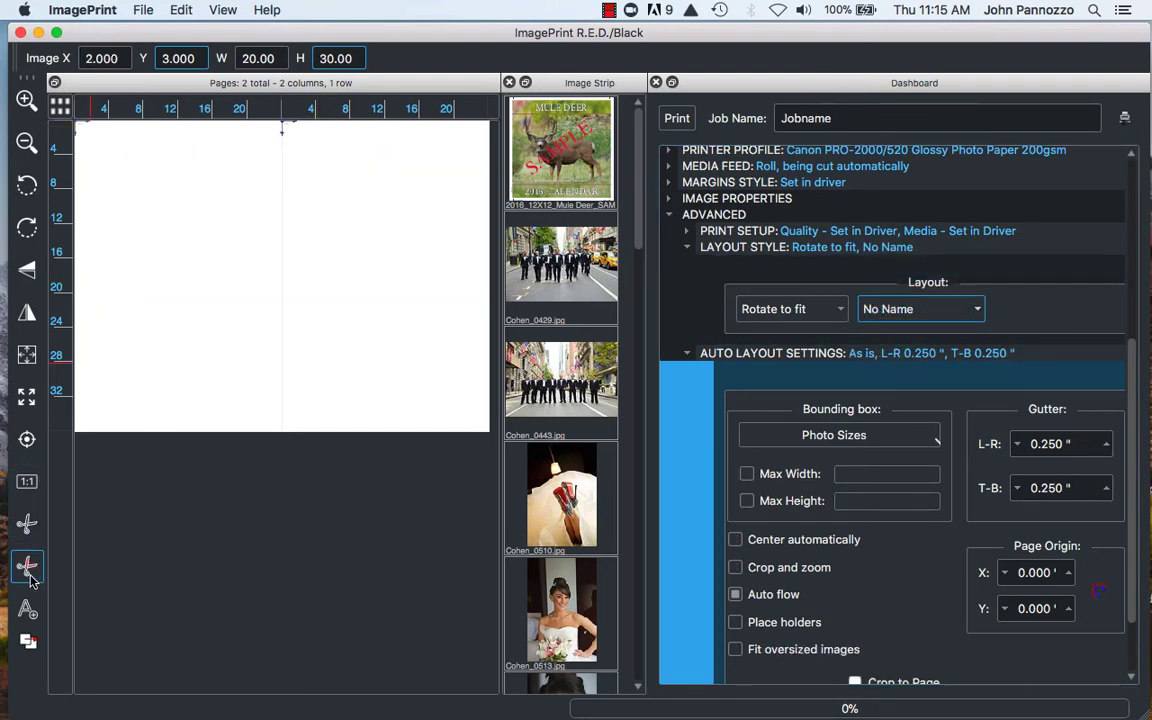
click(61, 107)
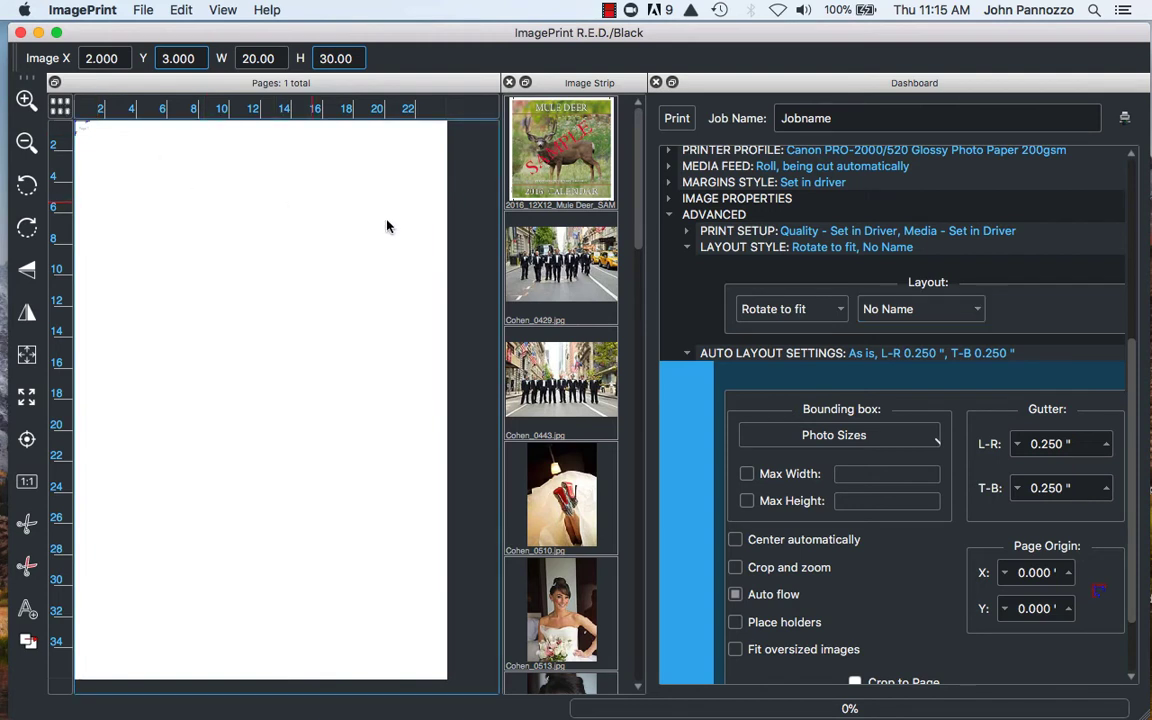
Step: Turn on Fit oversized images and place CAD-BW-A0.pdf from the Demo Images/CAD PDF folder on the page
click(752, 651)
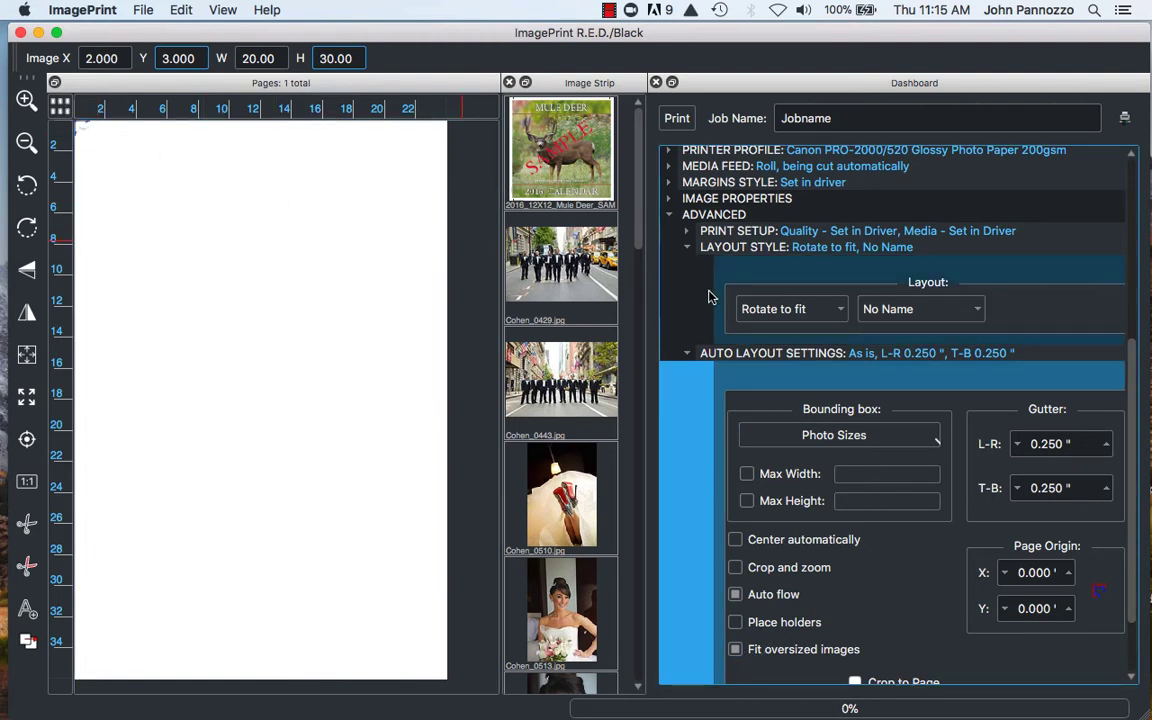
scroll(710, 297, up, 10)
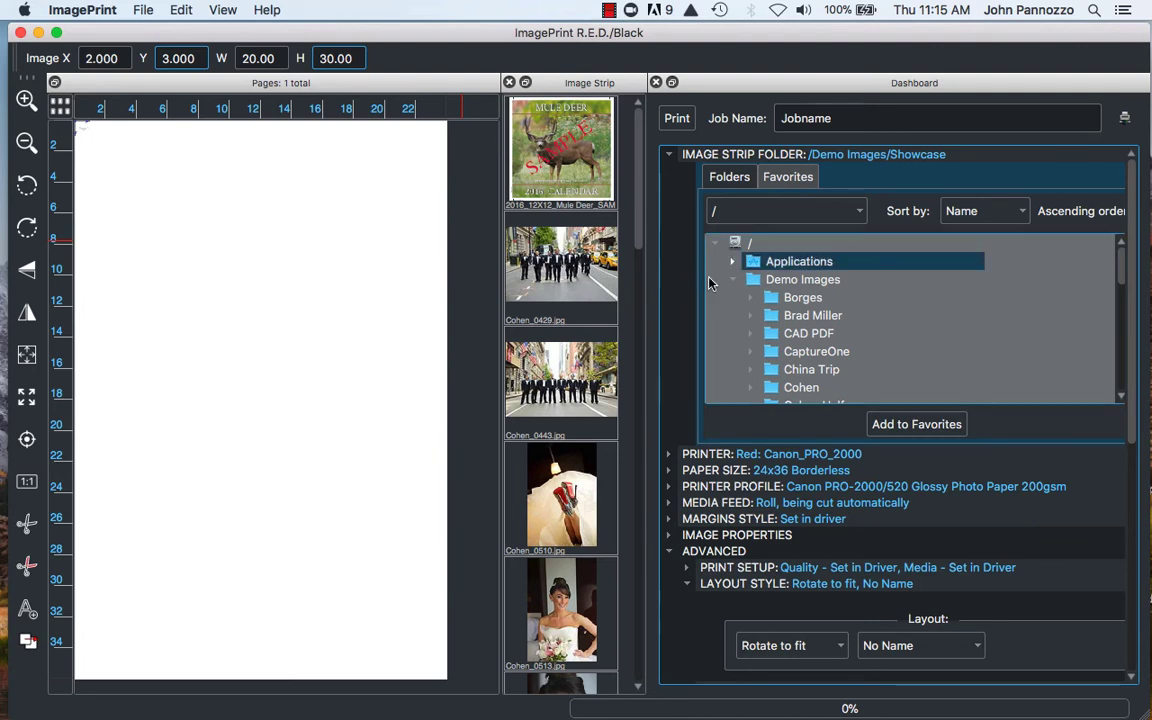
click(712, 297)
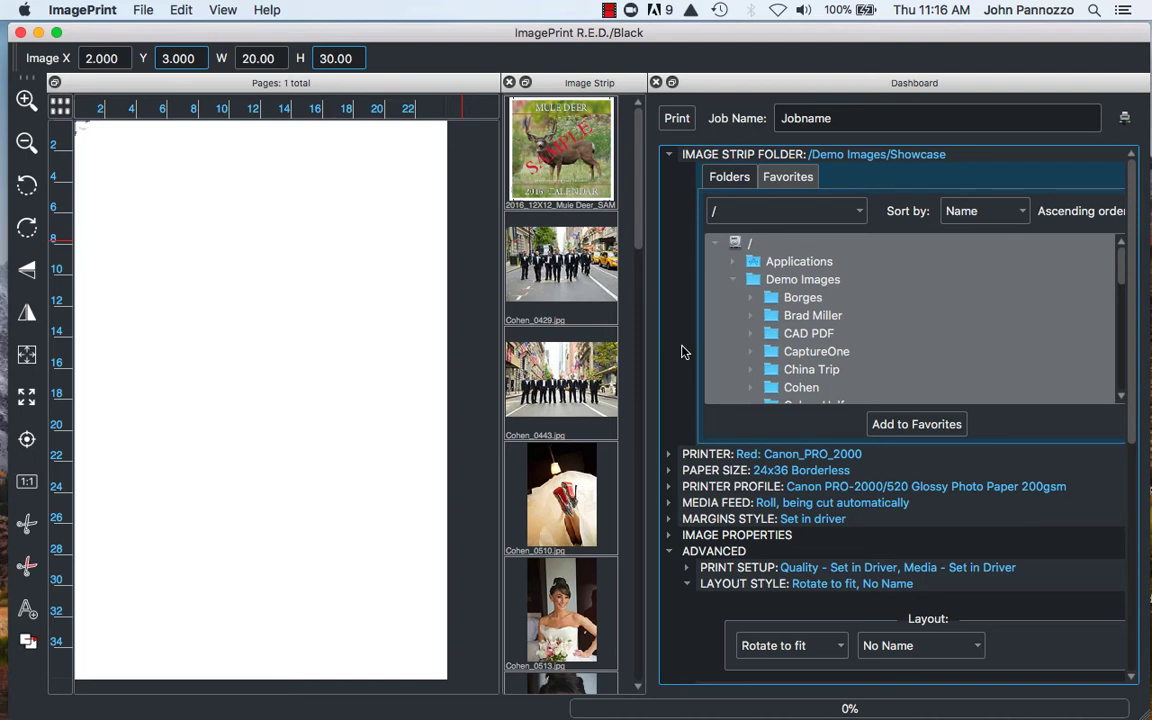
click(769, 336)
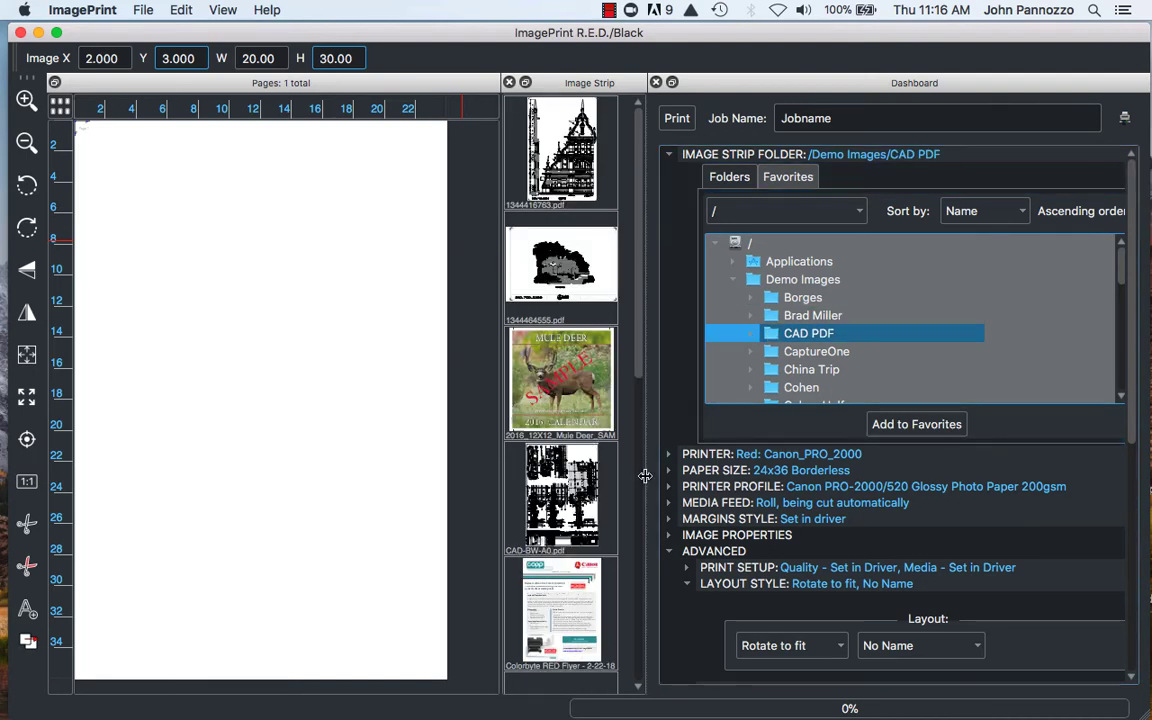
drag(513, 441, 287, 330)
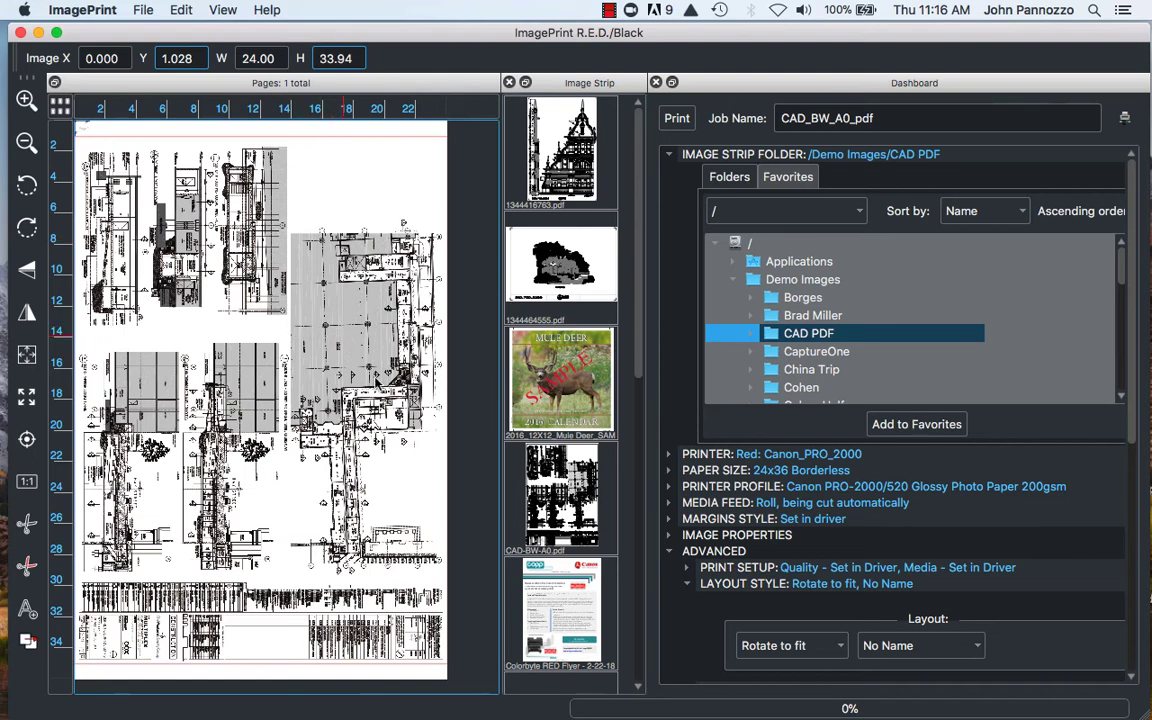
Step: Replace Fit oversized images with Crop to Page and place CAD-BW-A0.pdf a second time
scroll(745, 595, down, 5)
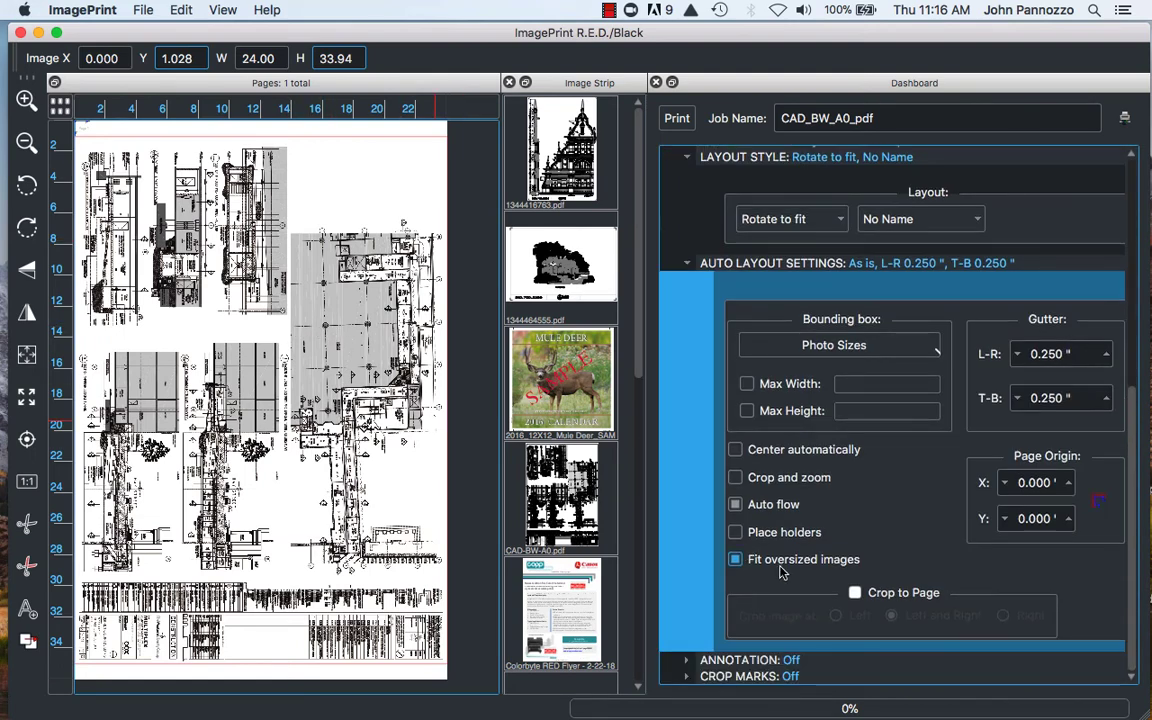
click(737, 561)
click(856, 593)
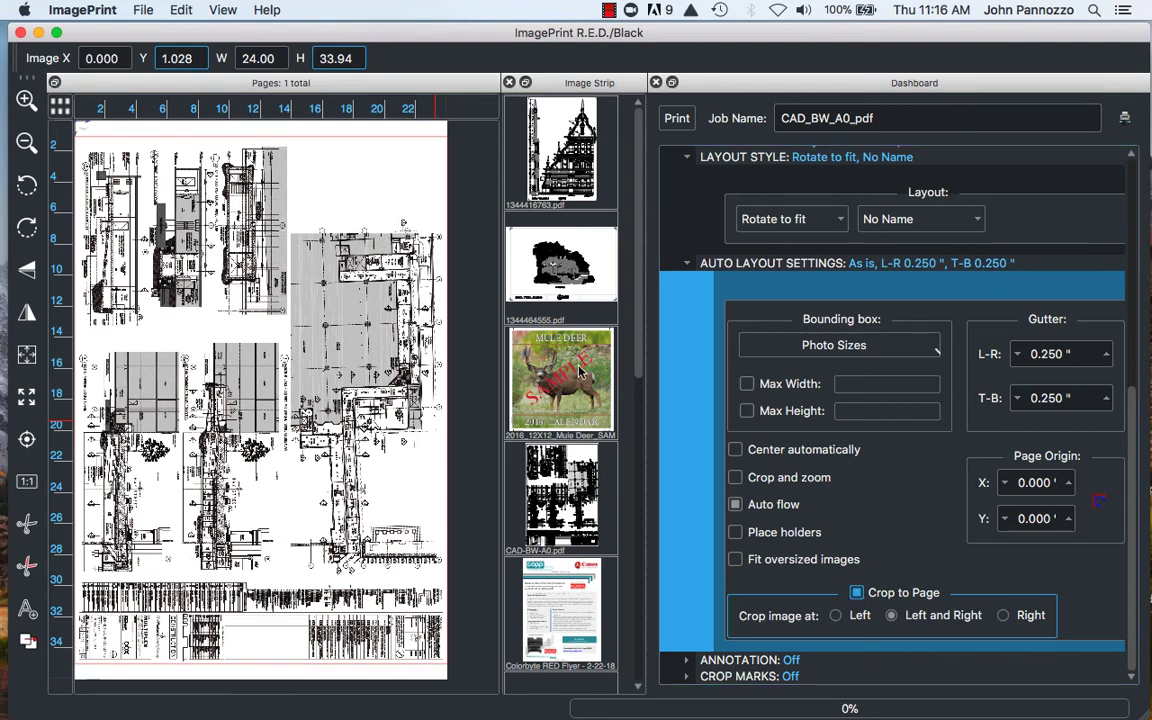
drag(560, 488, 372, 369)
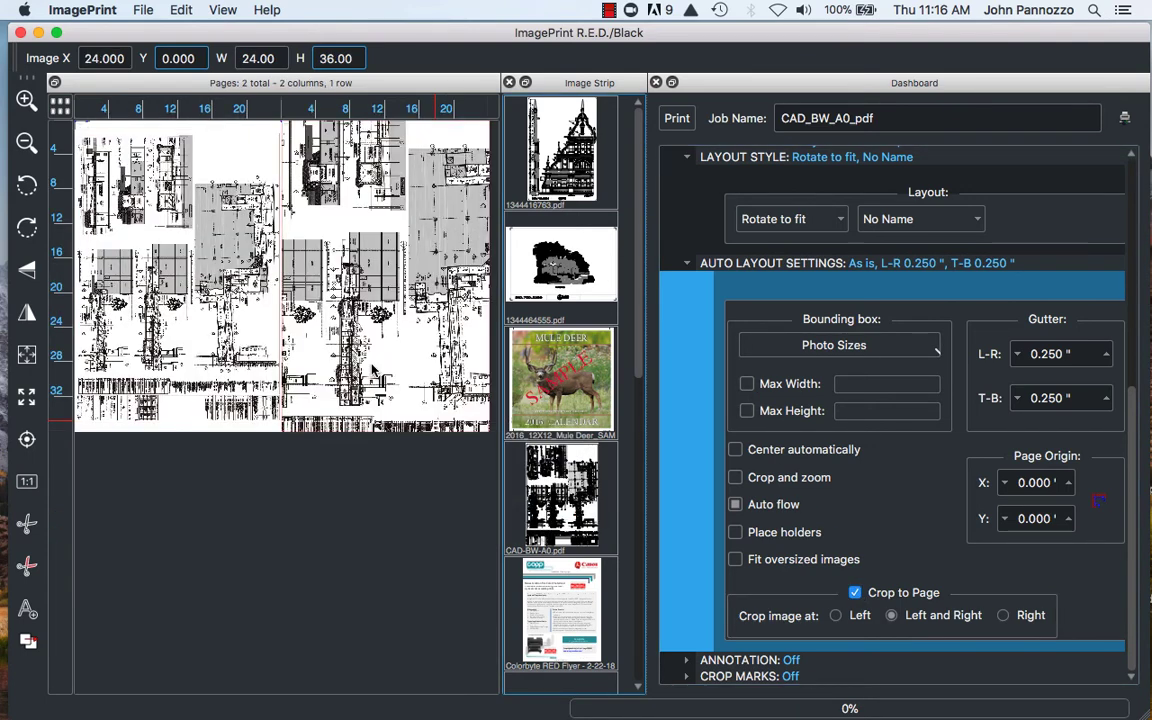
click(372, 370)
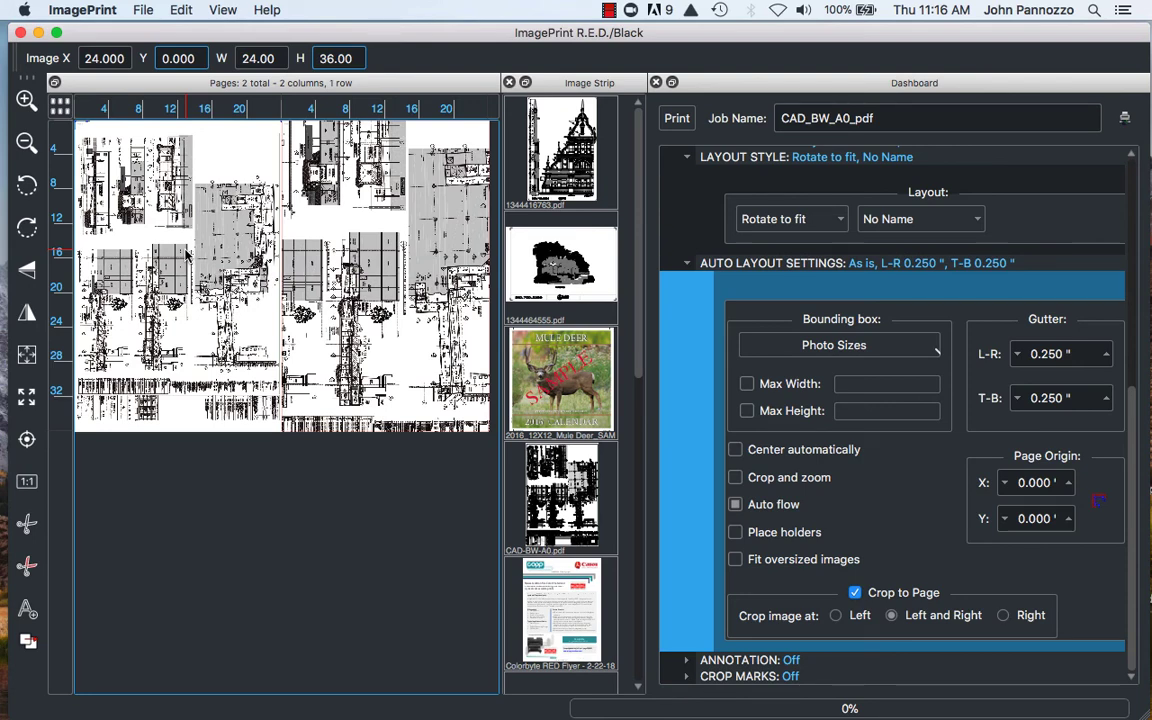
Step: Shift the second drawing's crop area to its lower-left corner in Smart Crop and close the crop window
double_click(380, 258)
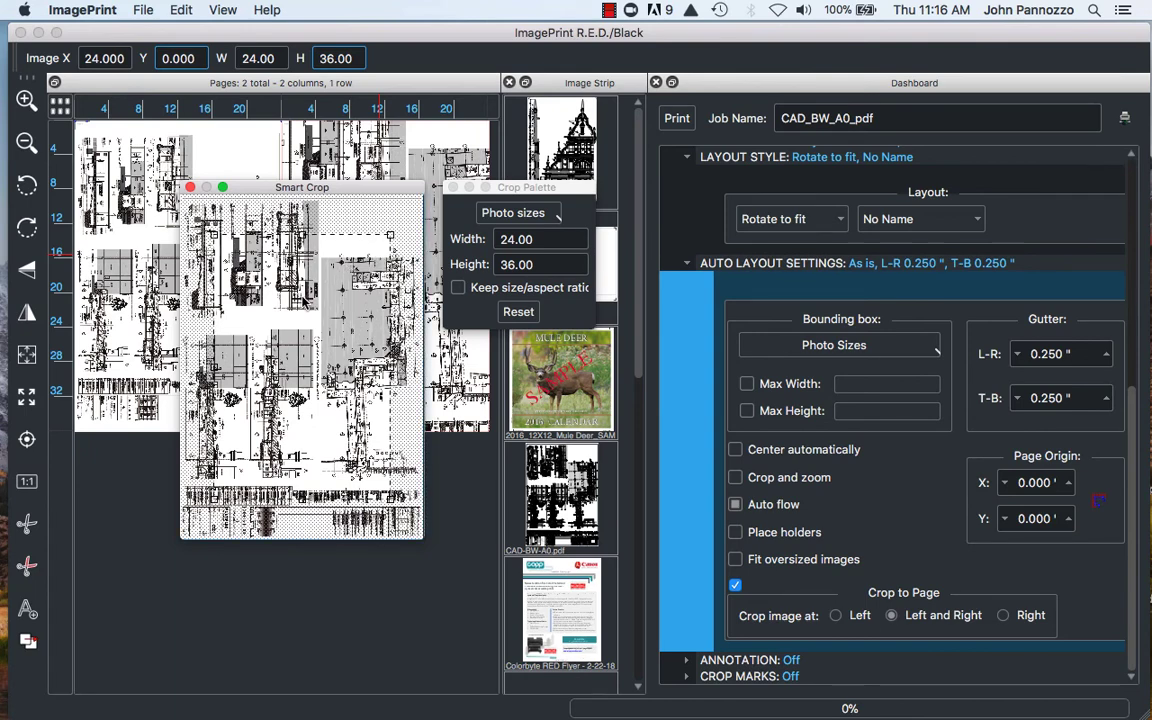
drag(304, 300, 270, 345)
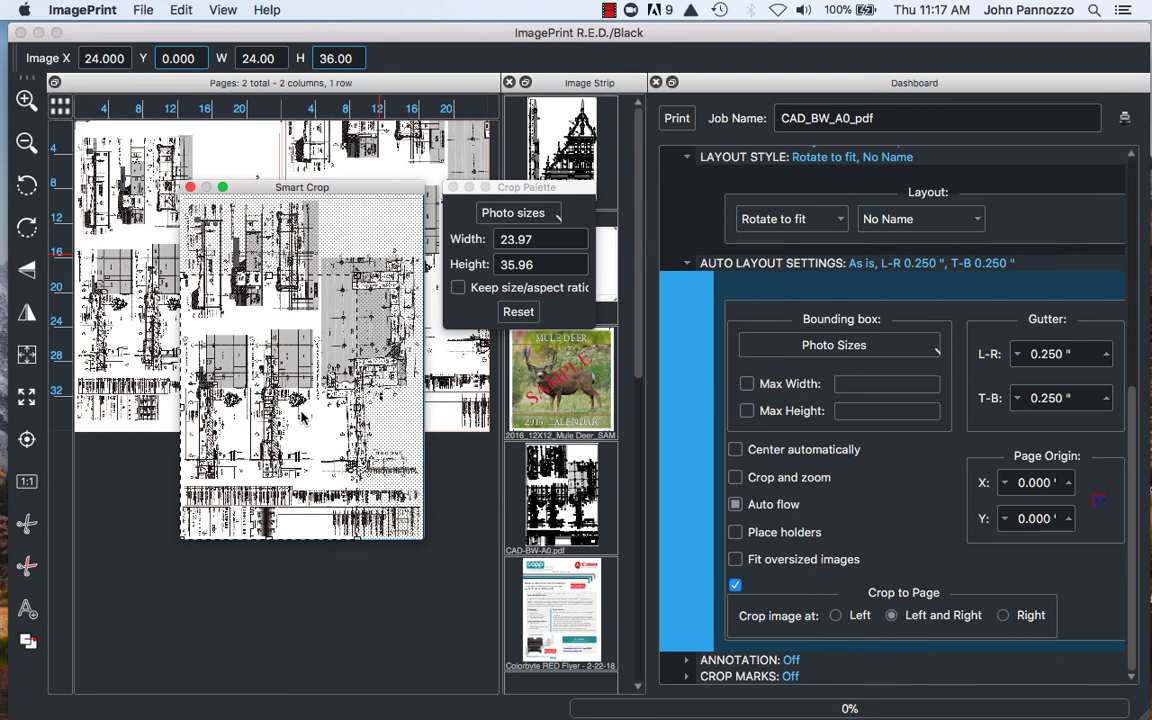
click(190, 187)
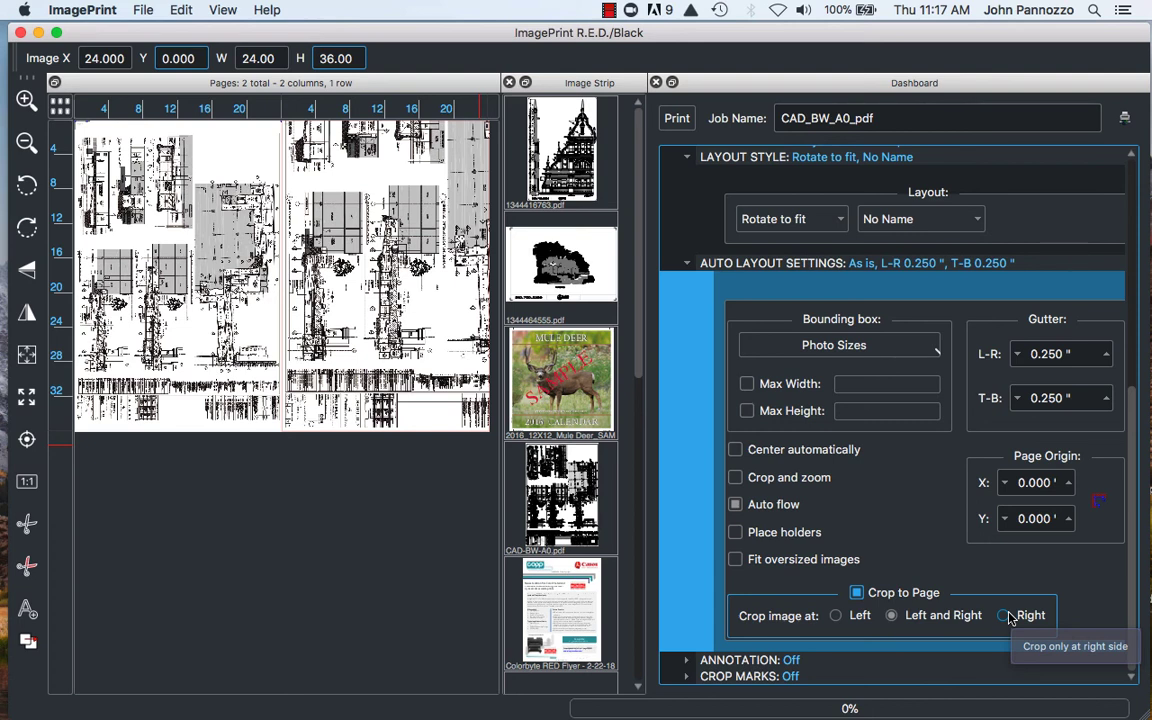
Step: Try the Left and Right crop sides for Crop to Page, and set it back to Left and Right
click(837, 616)
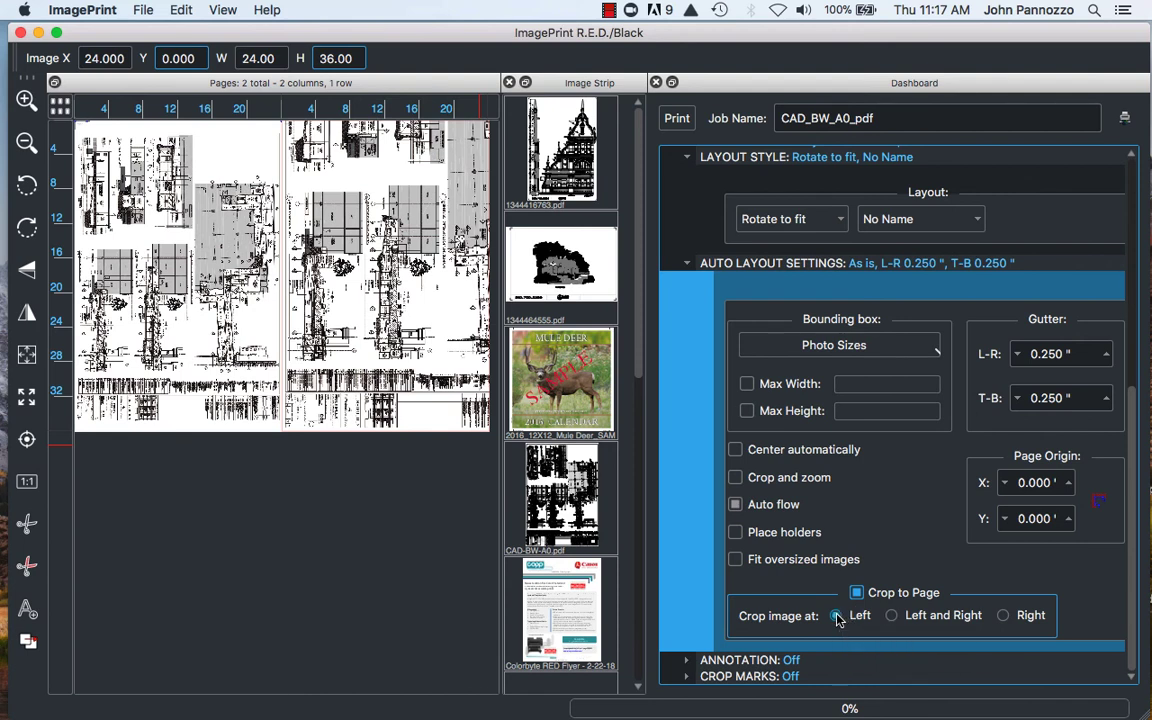
click(1004, 616)
click(891, 616)
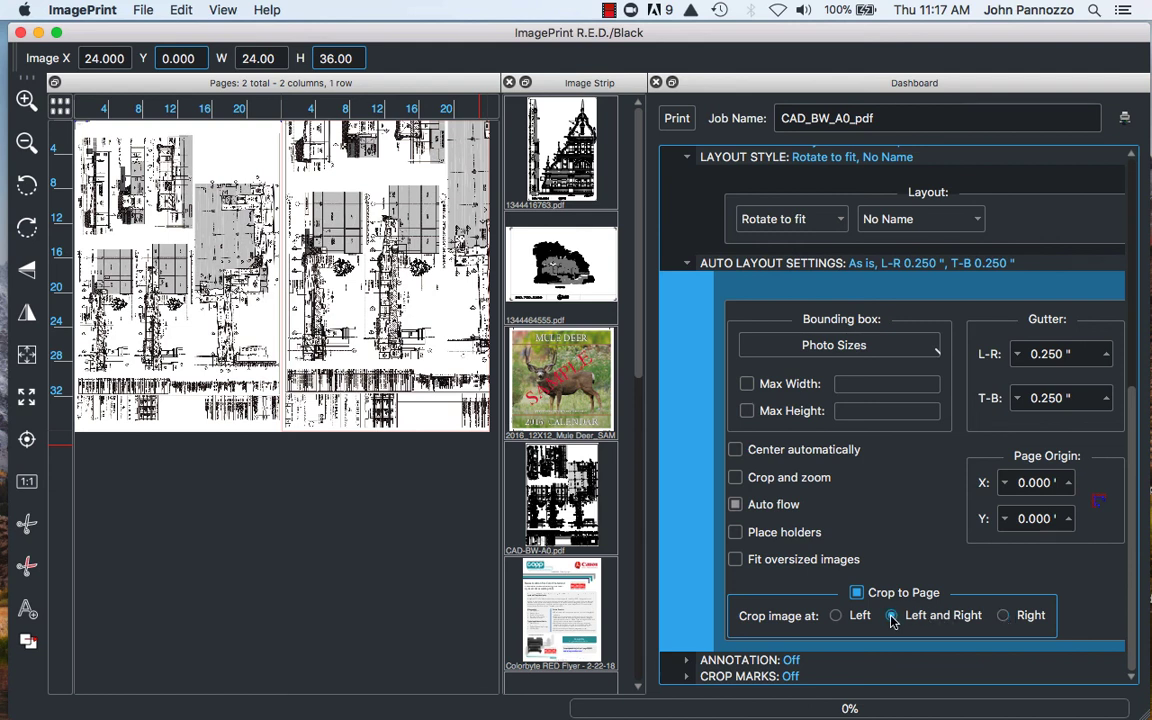